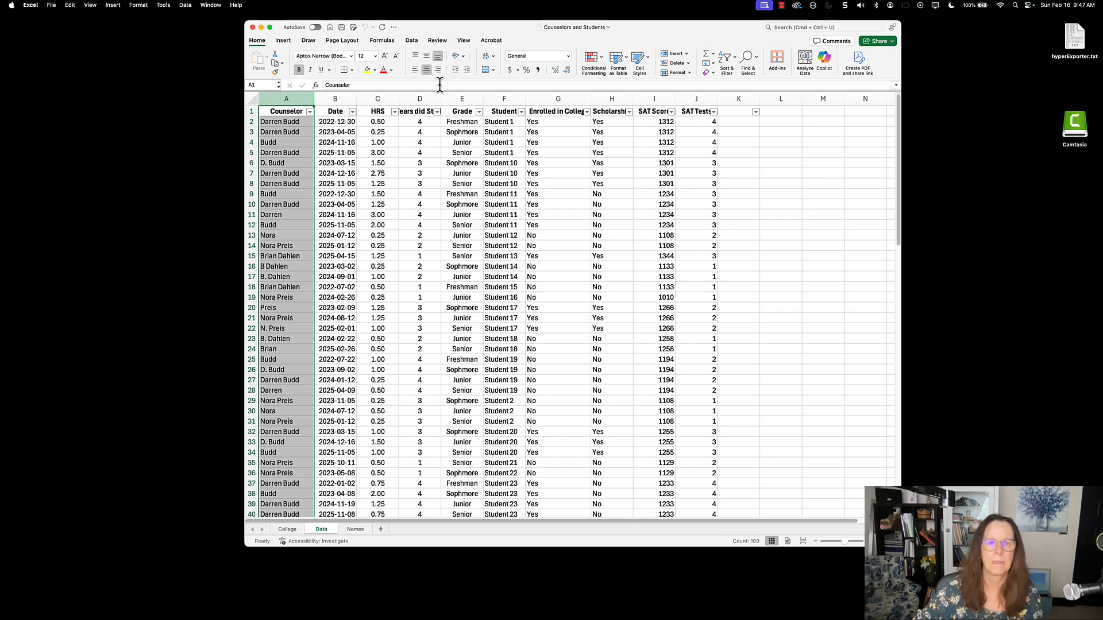
Check the Grade column on the Data sheet and close the Counselors and Students workbook
click(467, 99)
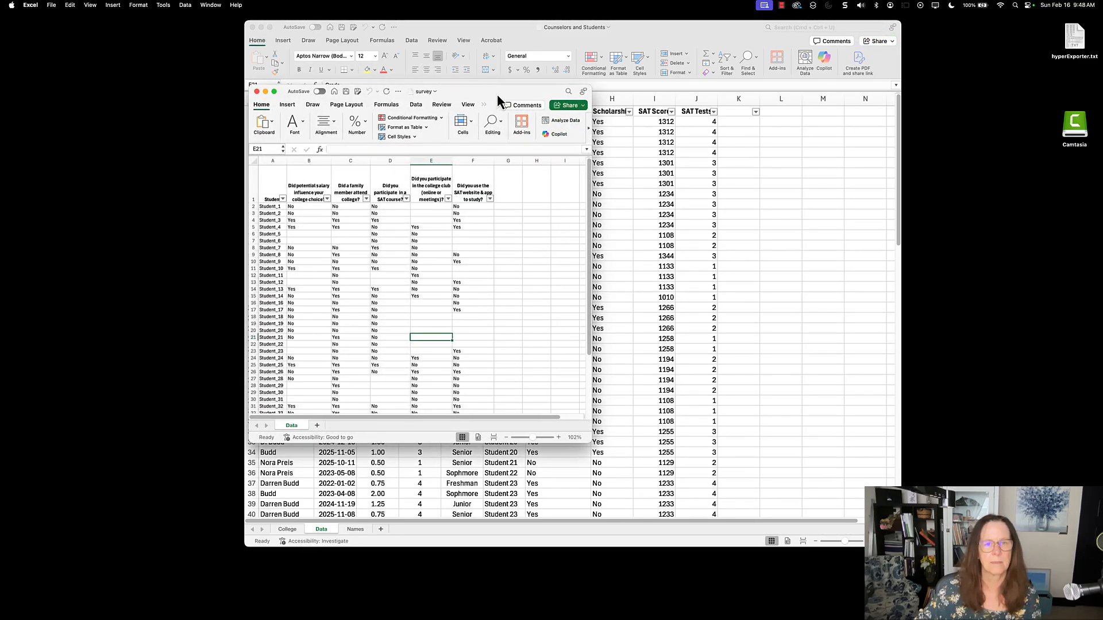
drag(497, 95, 495, 30)
click(784, 33)
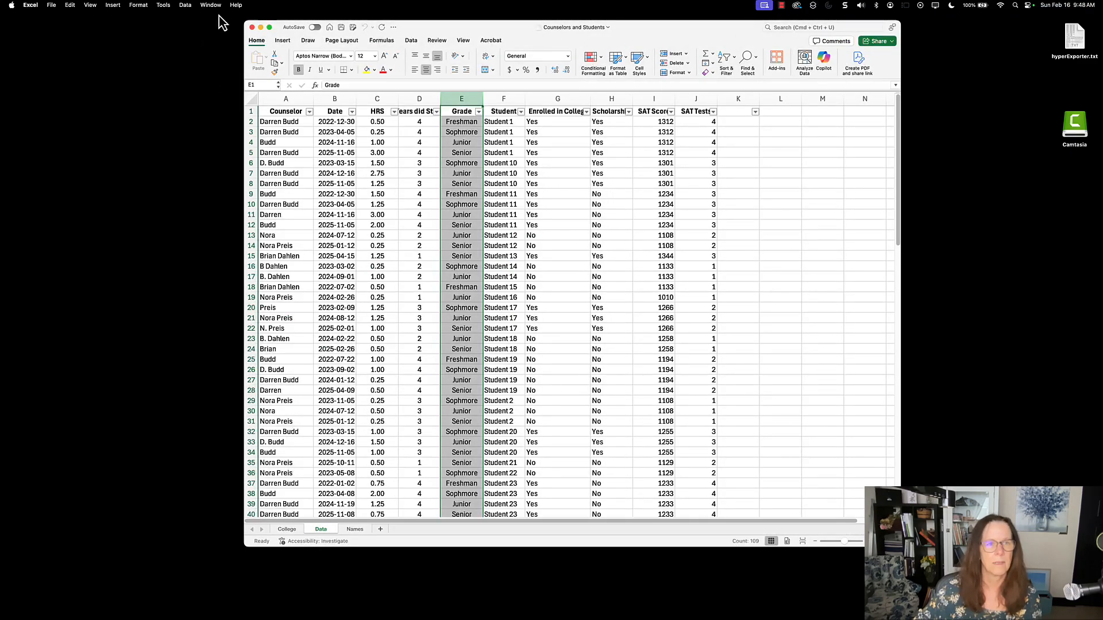
click(252, 28)
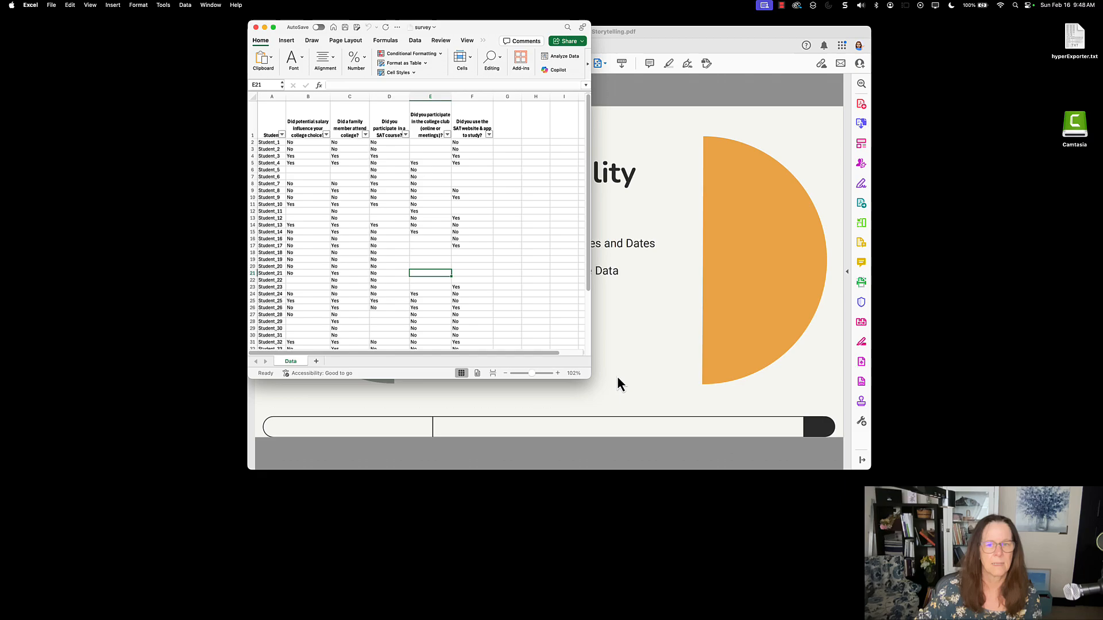
Examine the blank answers in the survey's potential salary and college club columns, and close the survey workbook
drag(590, 377, 891, 484)
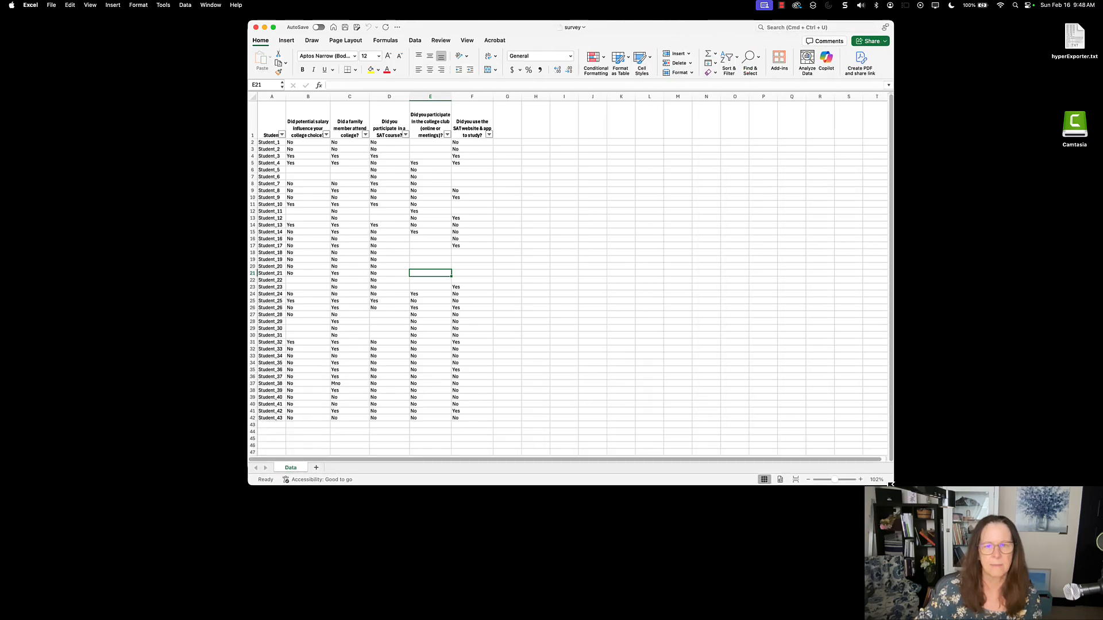
drag(301, 170, 301, 177)
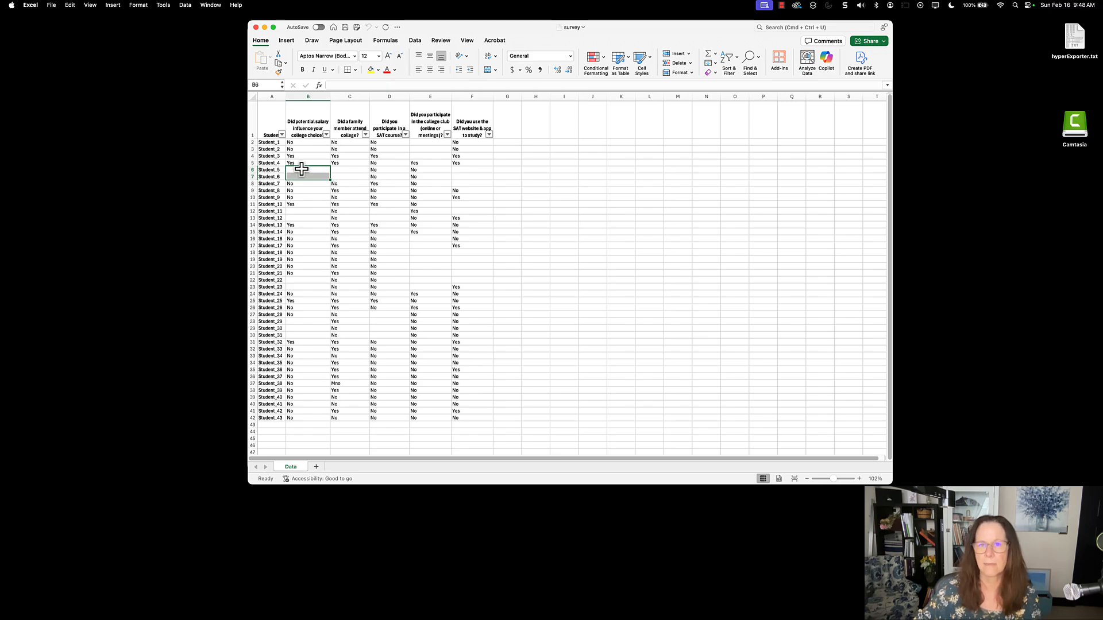
drag(374, 211, 432, 282)
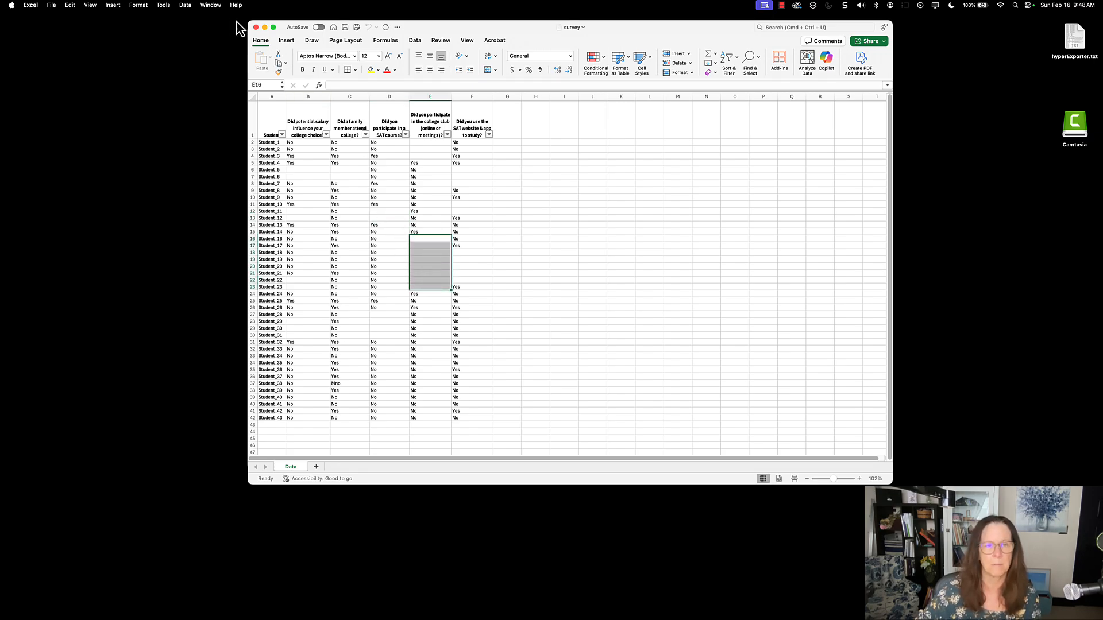
click(256, 27)
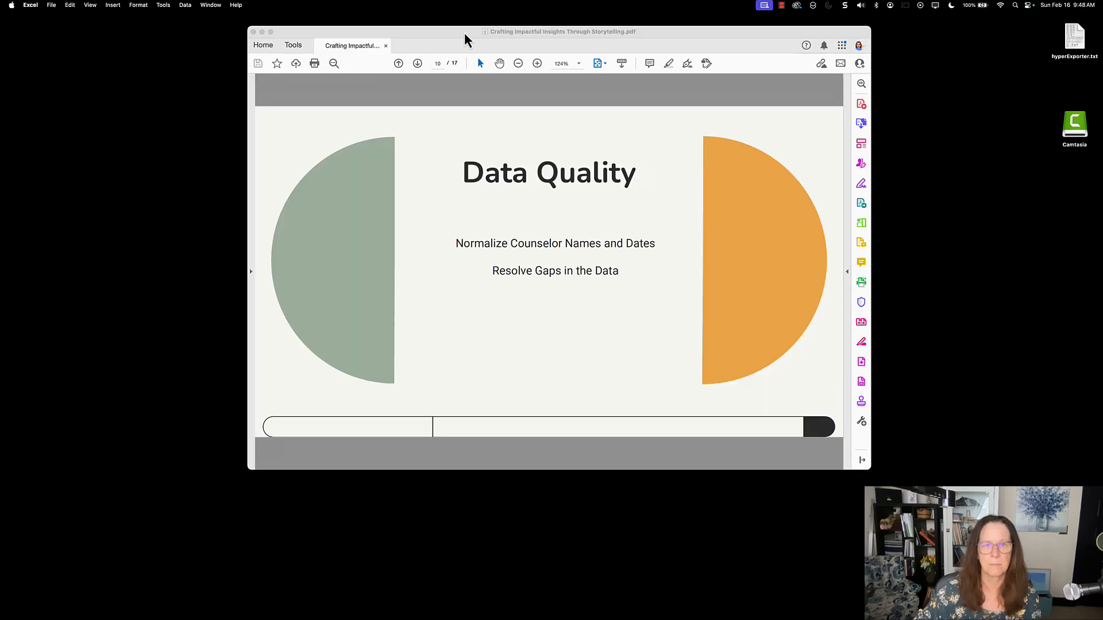
Switch to Tableau and show the Student field relationship between the Data and Survey tables in an enlarged window
drag(464, 33, 1102, 79)
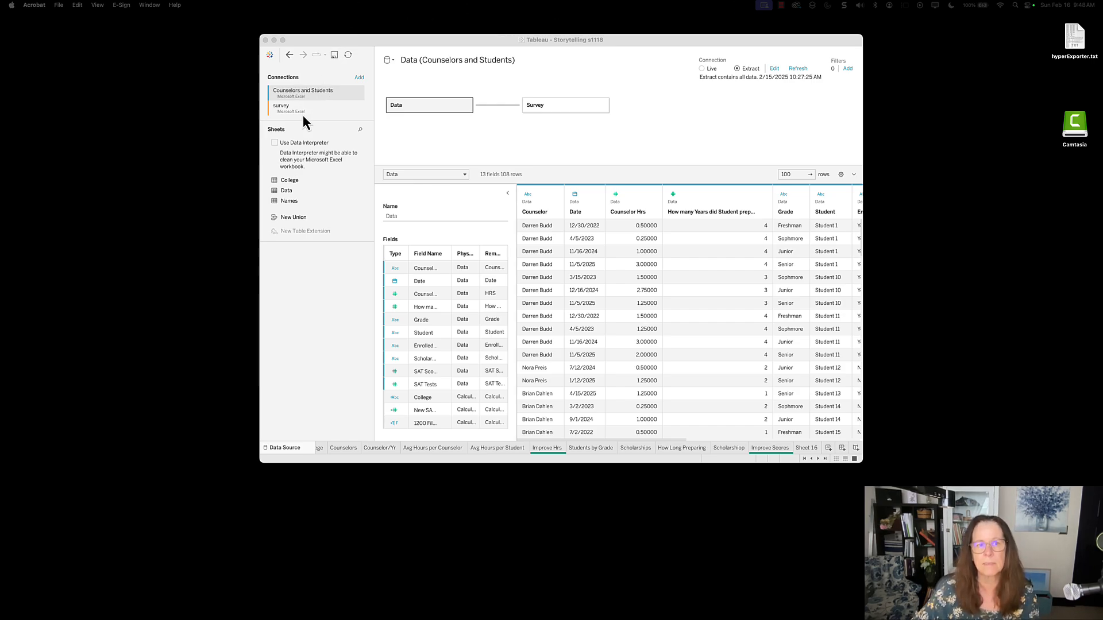
click(500, 106)
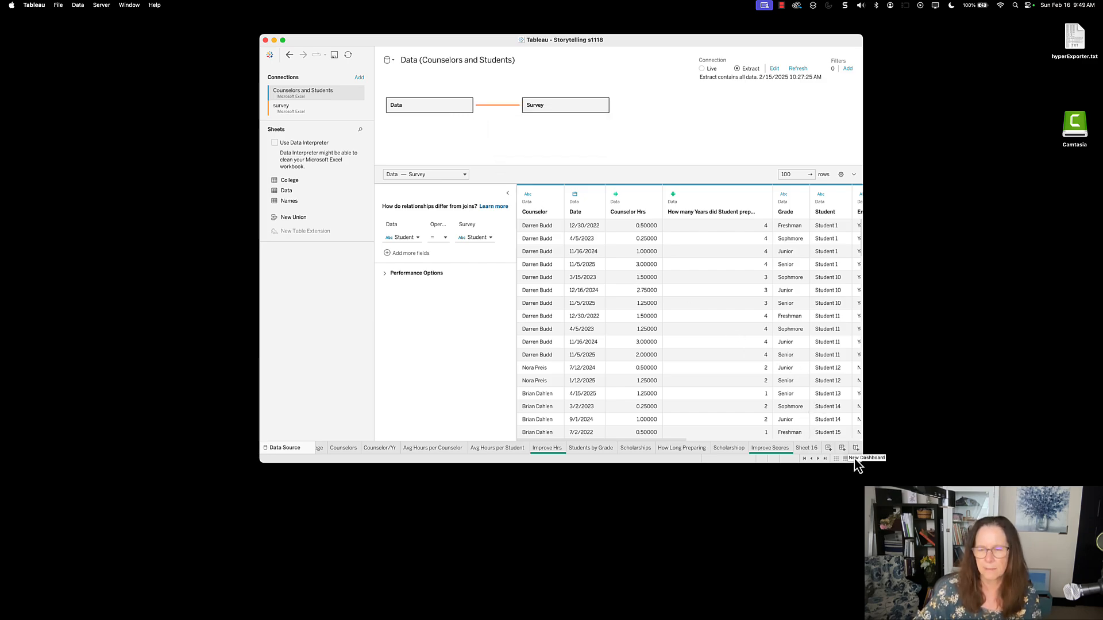
drag(856, 463, 938, 475)
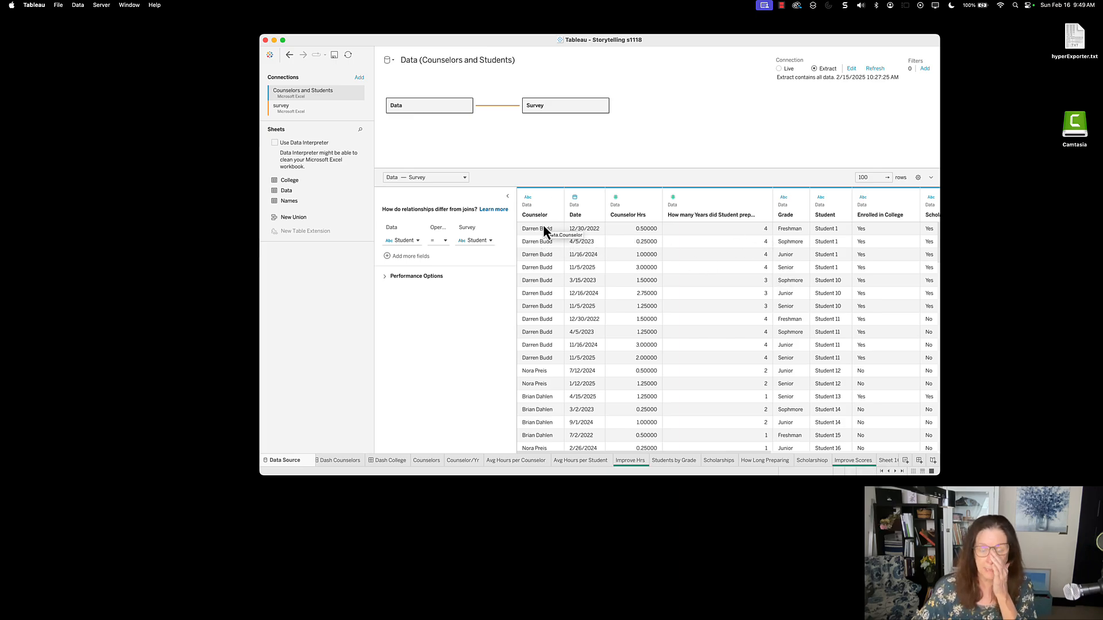
Examine the repeated Student 1 rows and their matching dates in the data source preview
click(834, 233)
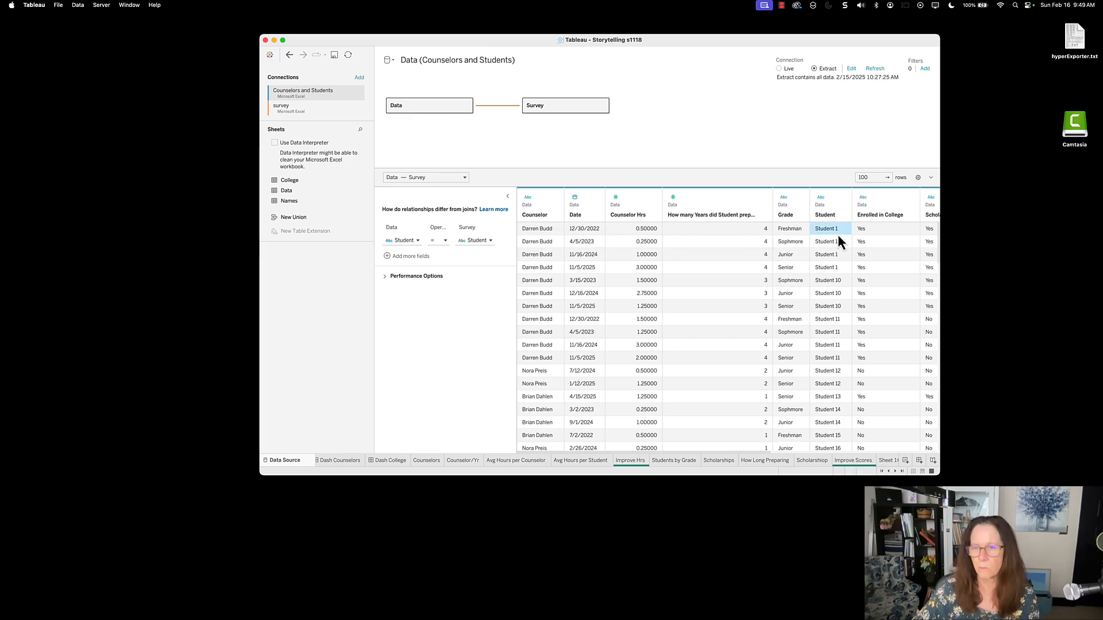
shift+click(839, 267)
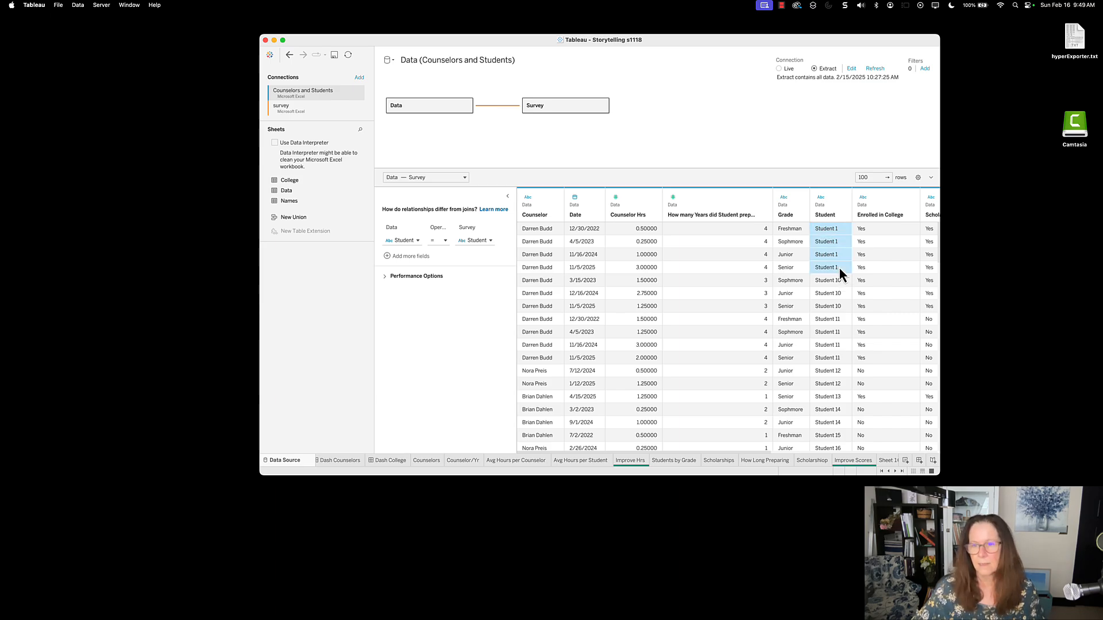
click(588, 228)
shift+click(592, 268)
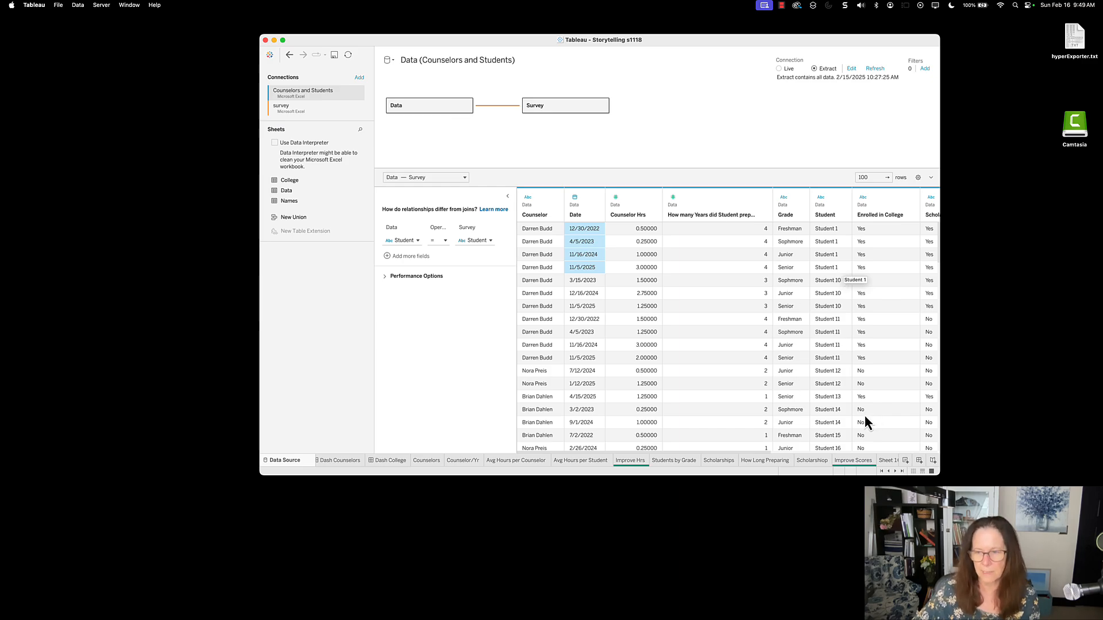
Open the blank worksheet Sheet 16 and place the Student field on Rows
click(888, 460)
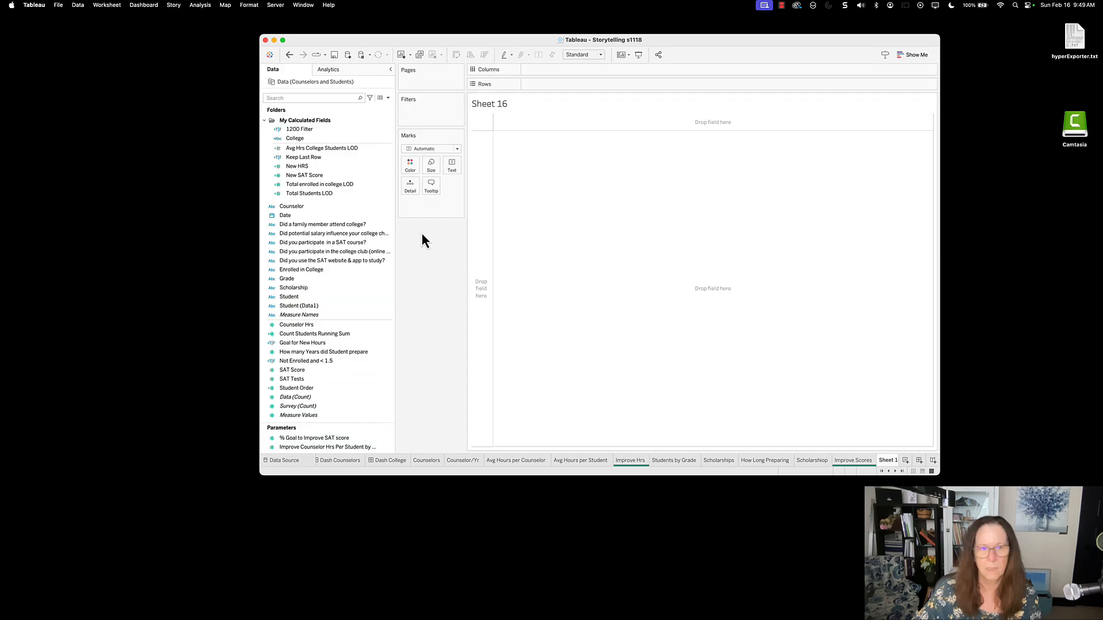
click(306, 194)
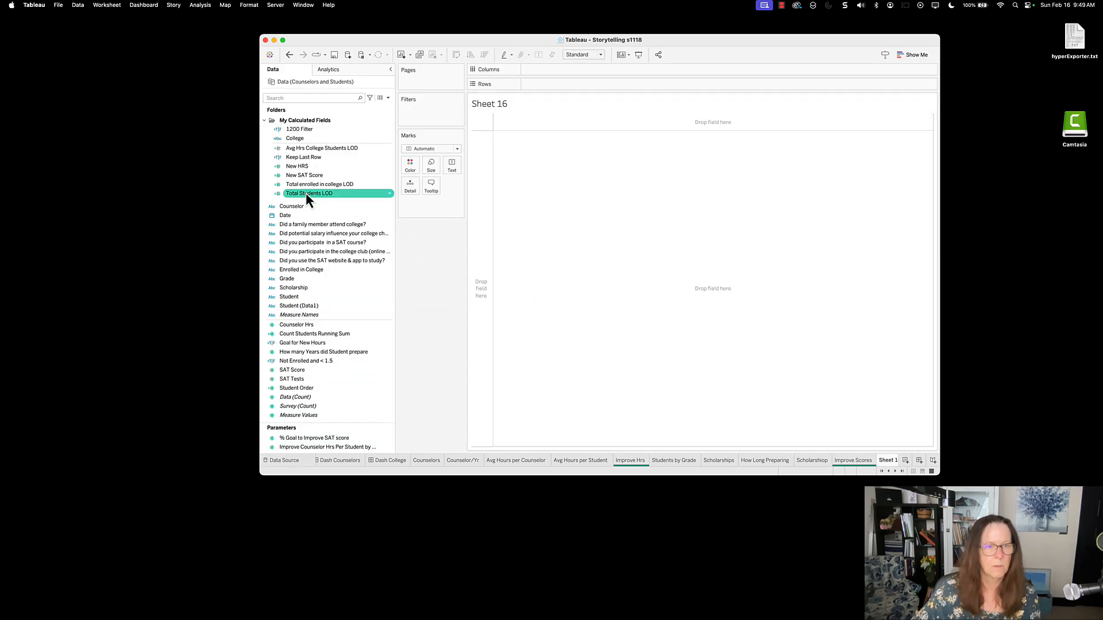
click(288, 296)
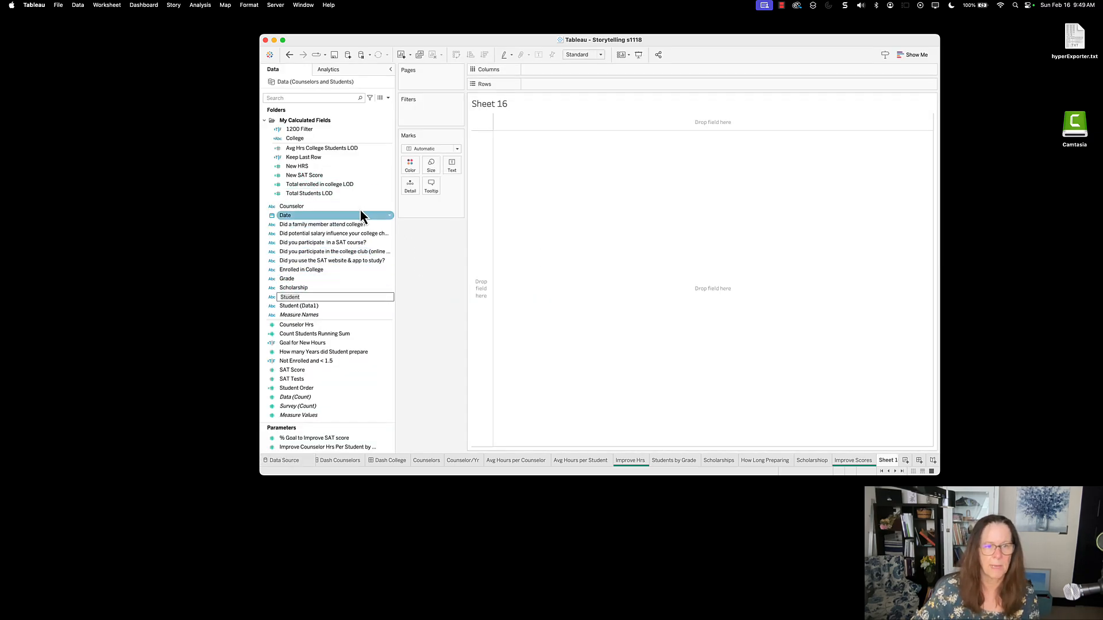
click(317, 296)
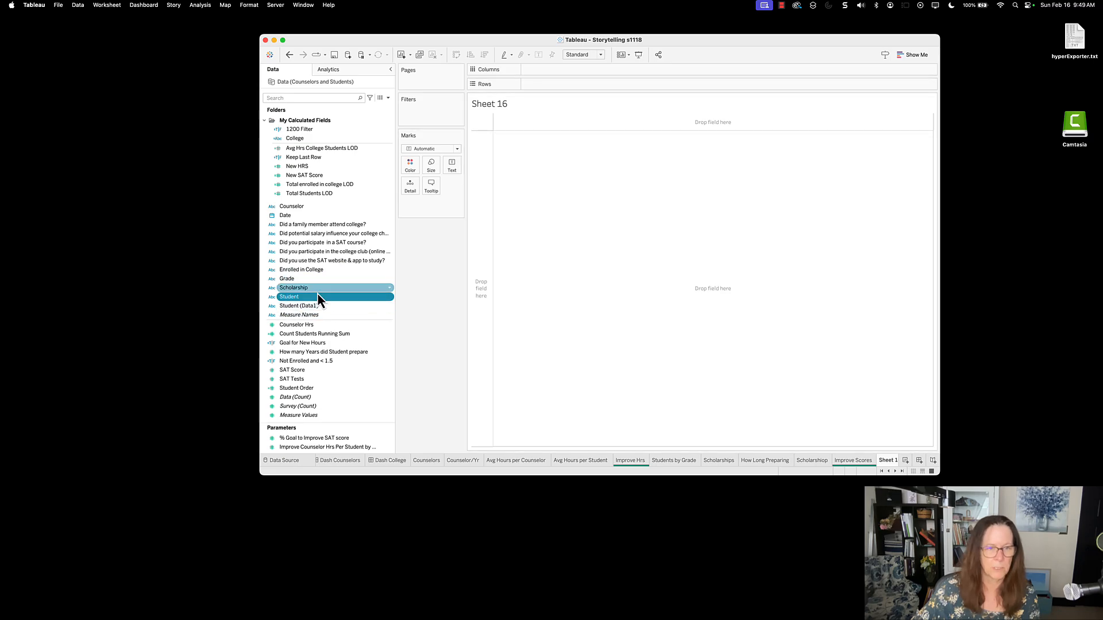
drag(320, 295, 575, 85)
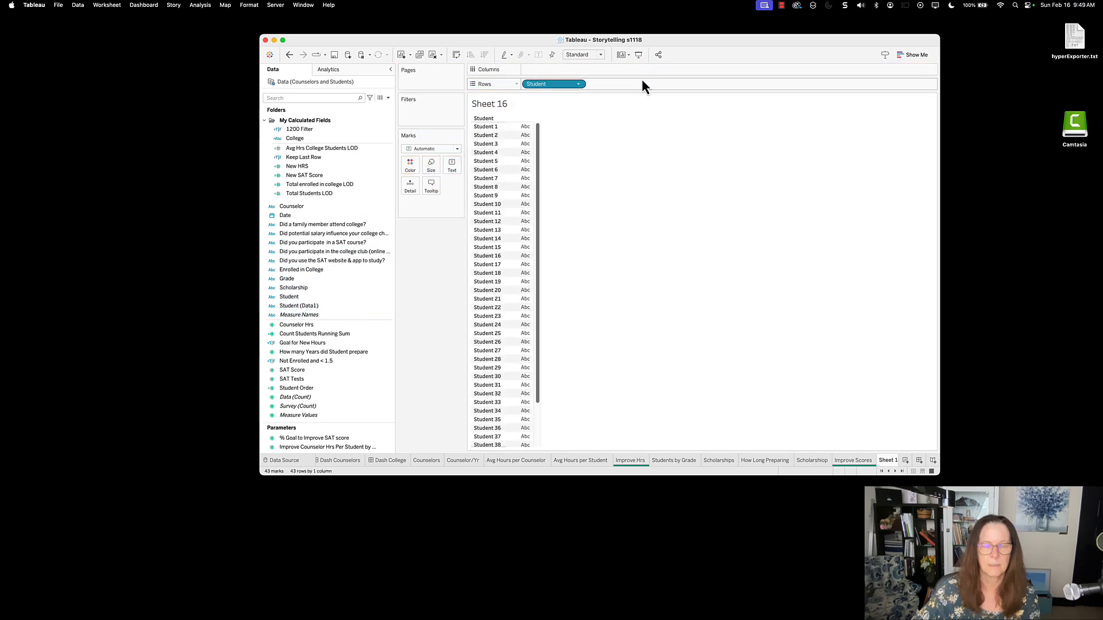
Convert the Student field on Rows to a Count measure and check the bar's value
click(579, 85)
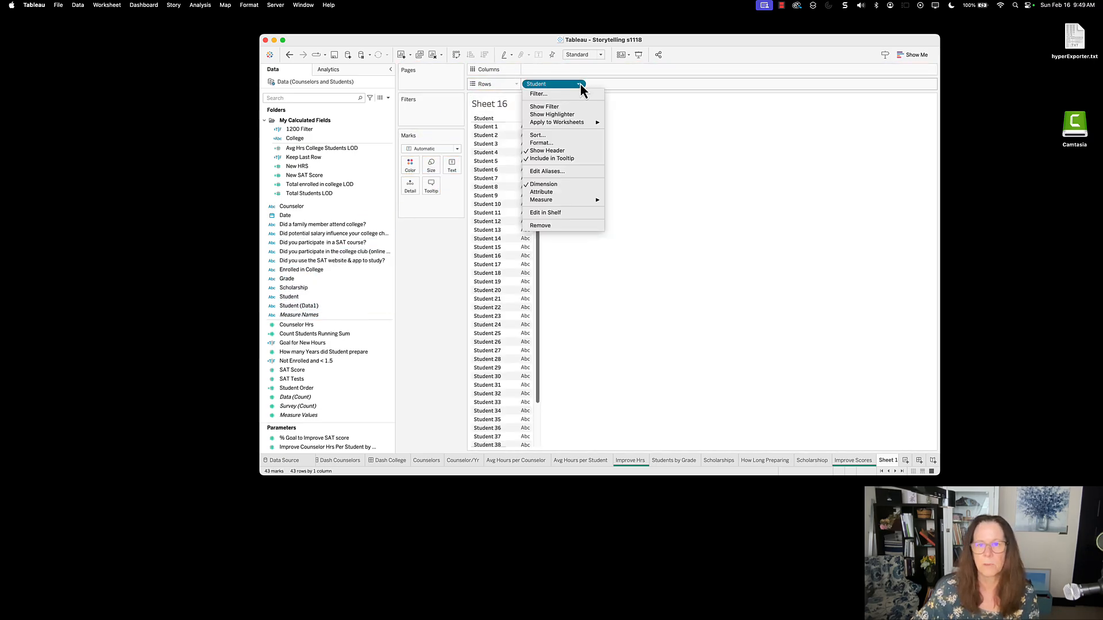
mouse_move(582, 205)
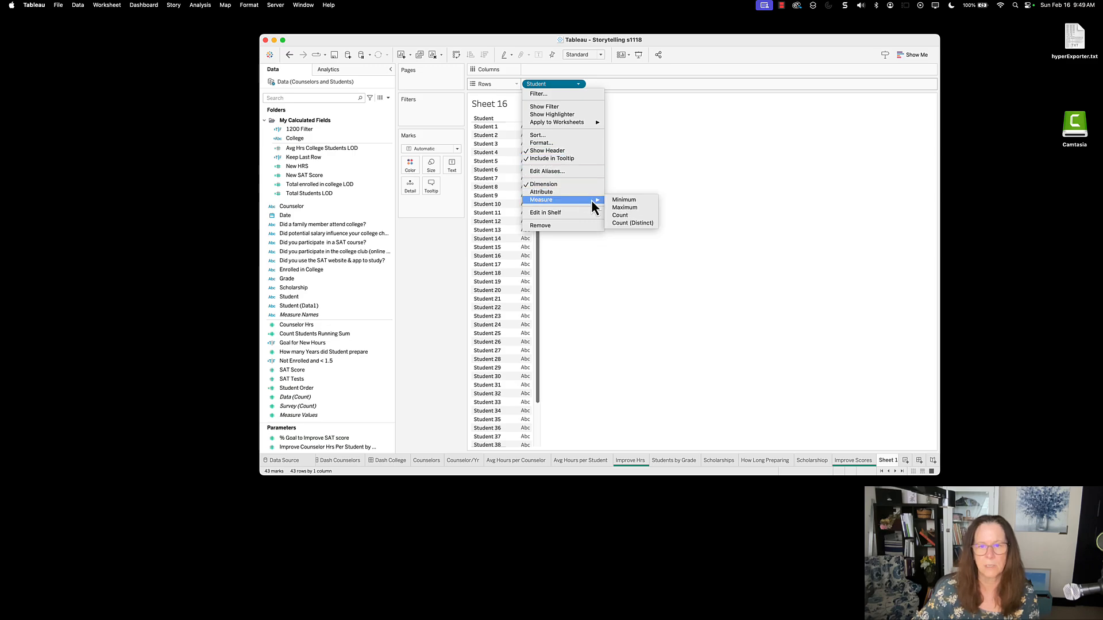
click(629, 216)
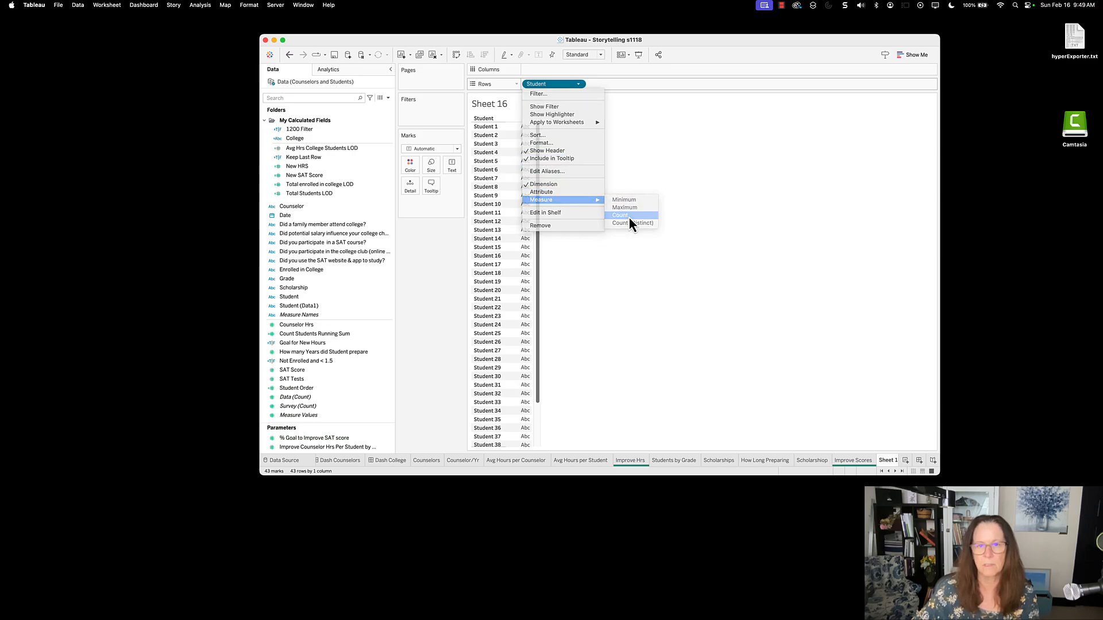
mouse_move(516, 148)
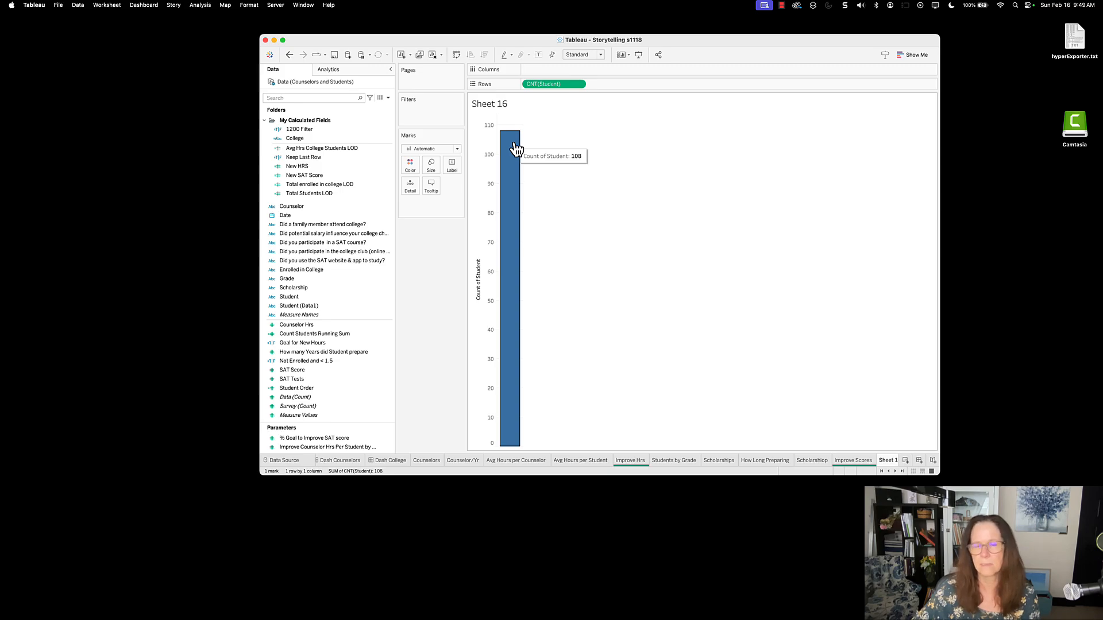
Set the Student measure on Rows to Count (Distinct)
click(579, 83)
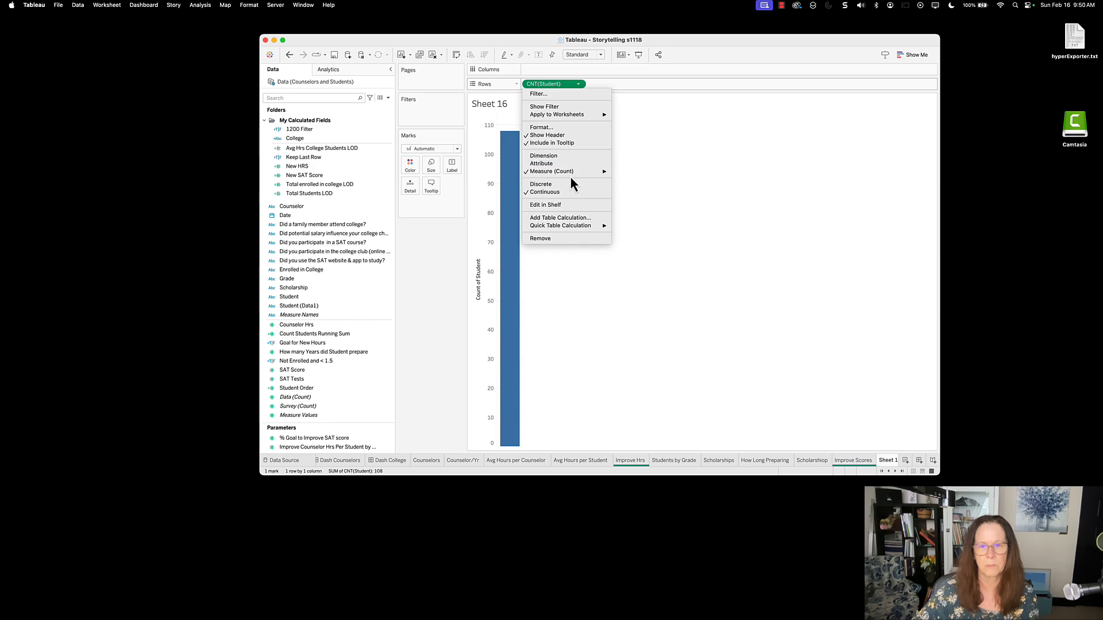
mouse_move(571, 174)
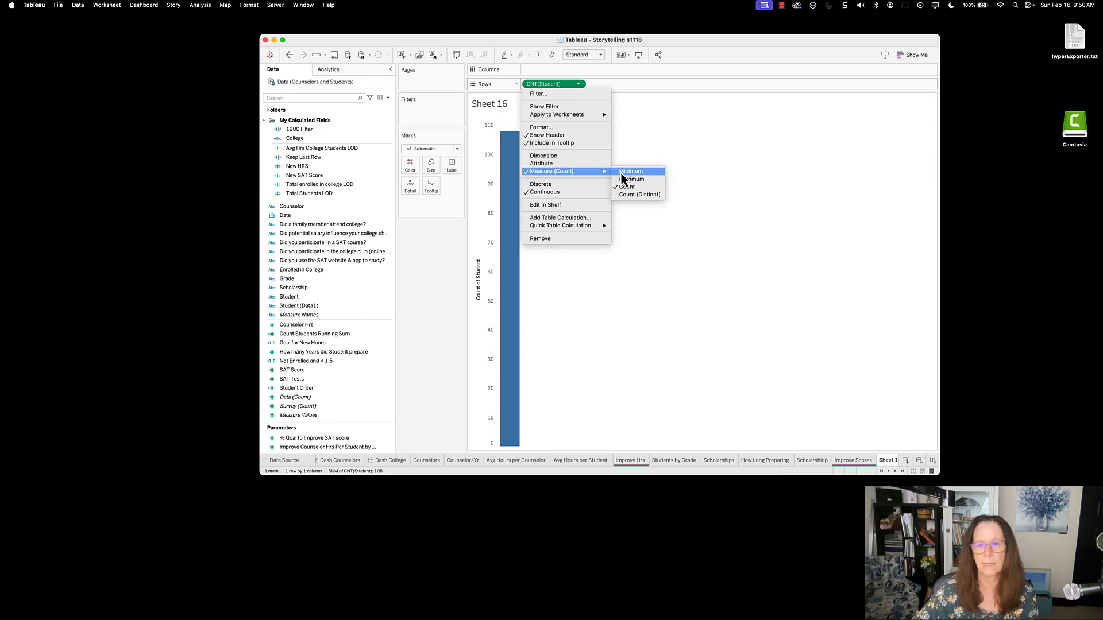
click(640, 194)
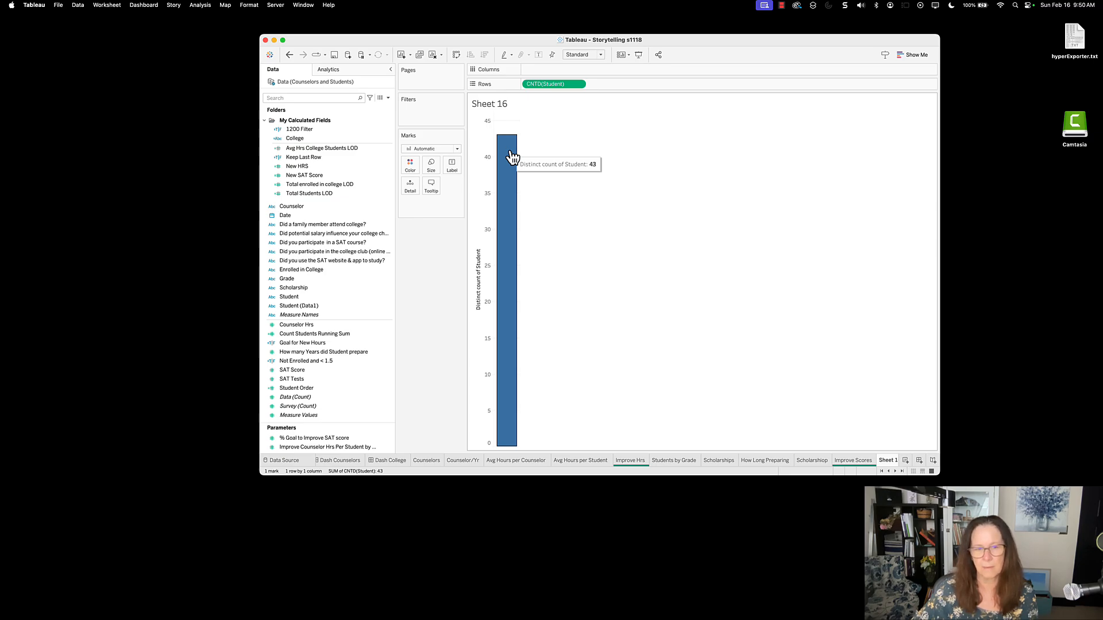
View the finished Total Students and Total College worksheets
click(882, 471)
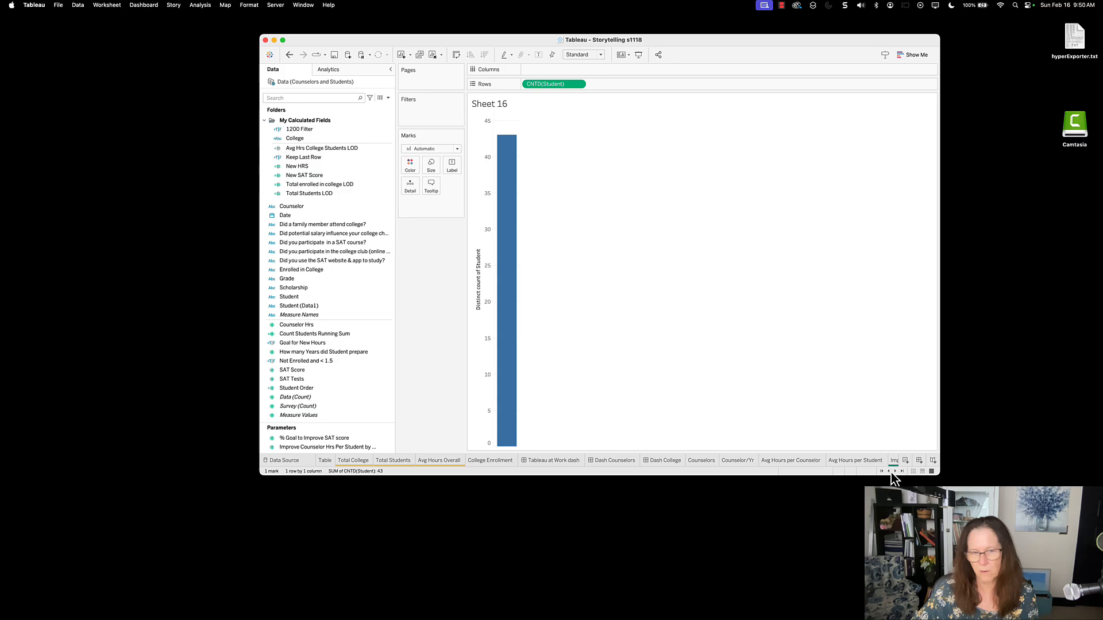
click(401, 462)
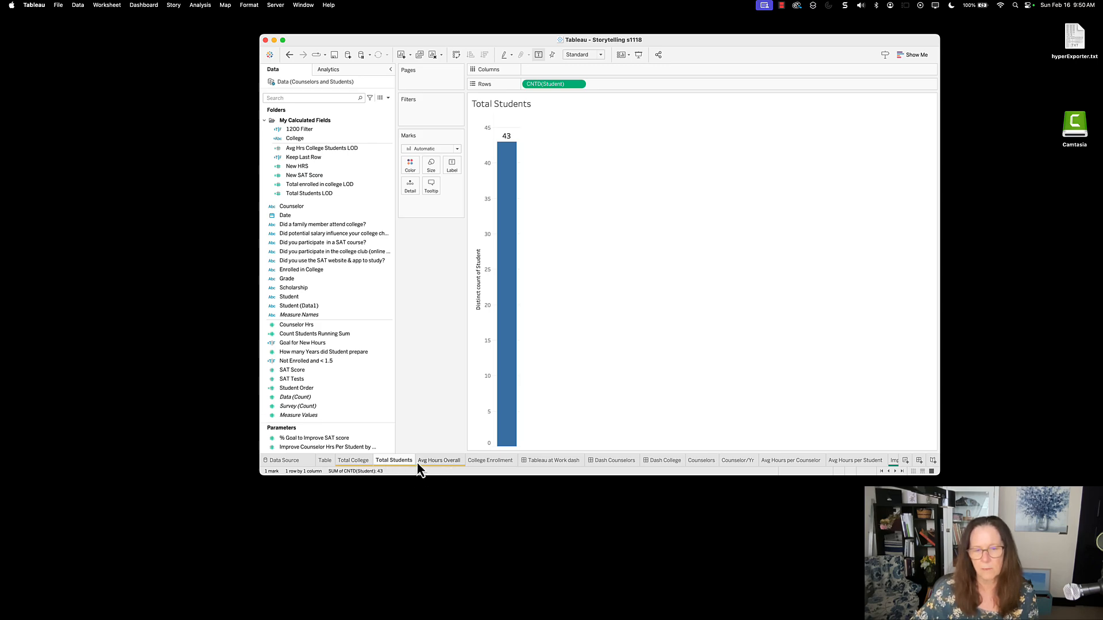
mouse_move(415, 465)
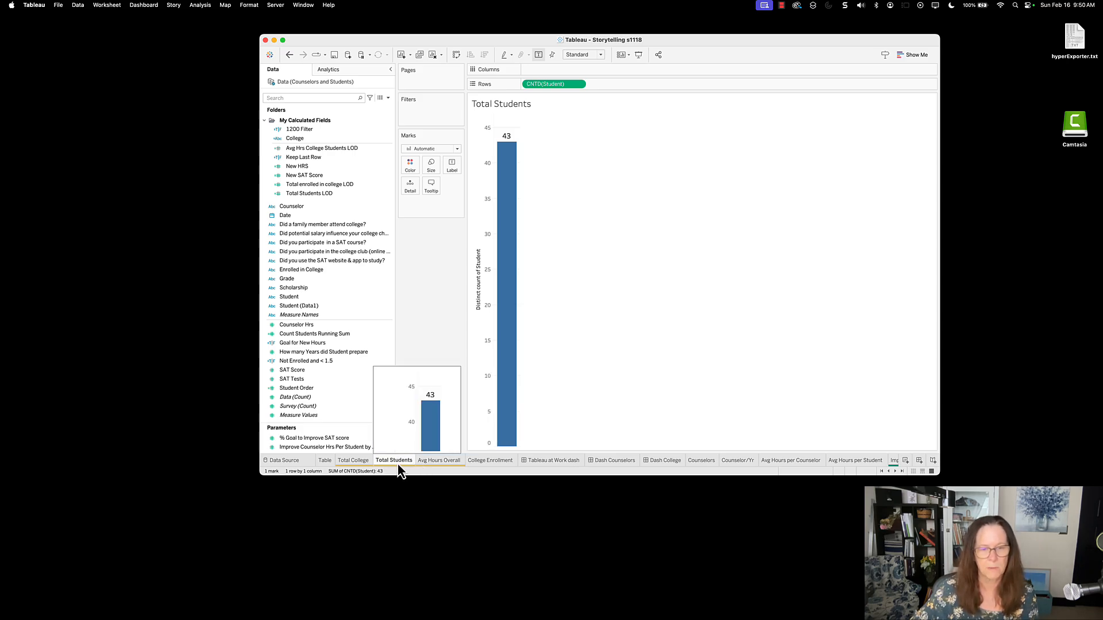
click(353, 461)
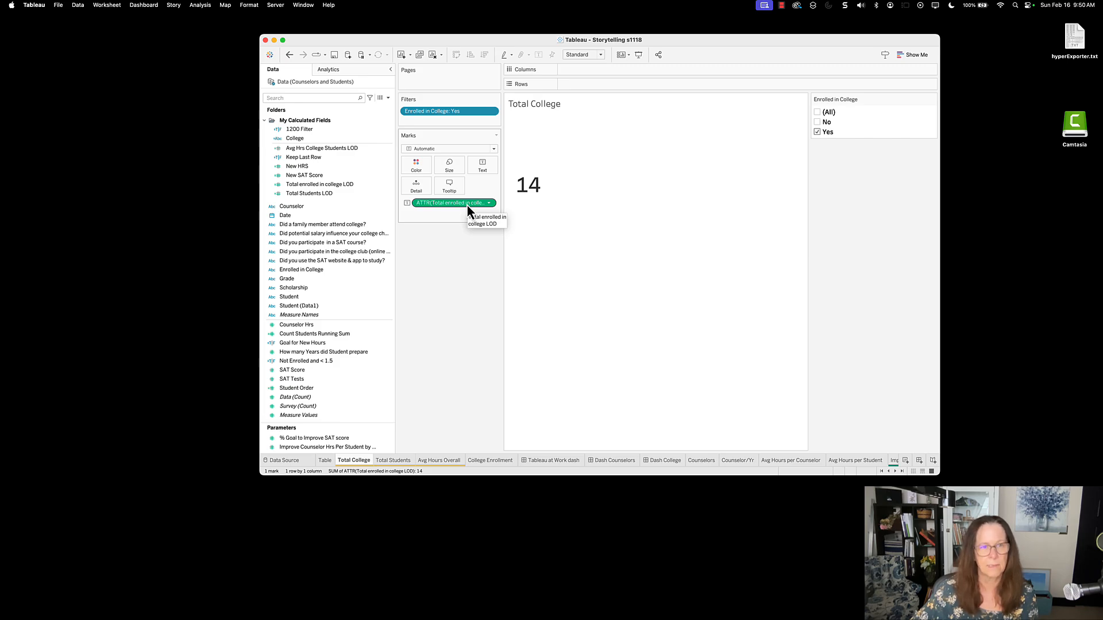
Open the Total enrolled in college LOD calculation for editing and examine its "Yes" condition, INCLUDE expression and COUNTD of Student
click(389, 185)
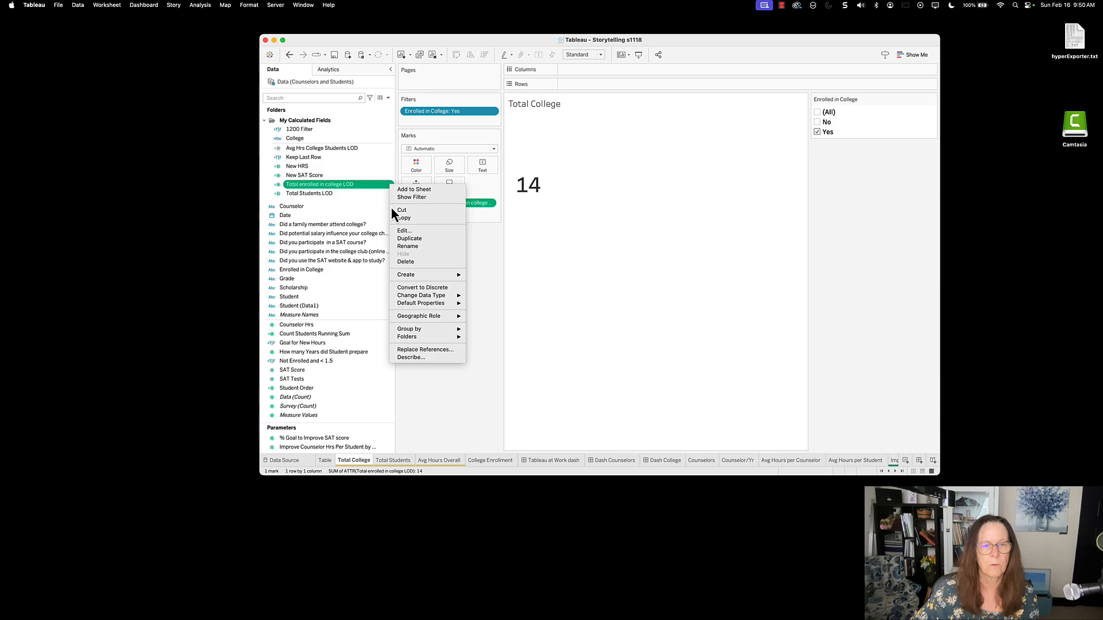
click(409, 232)
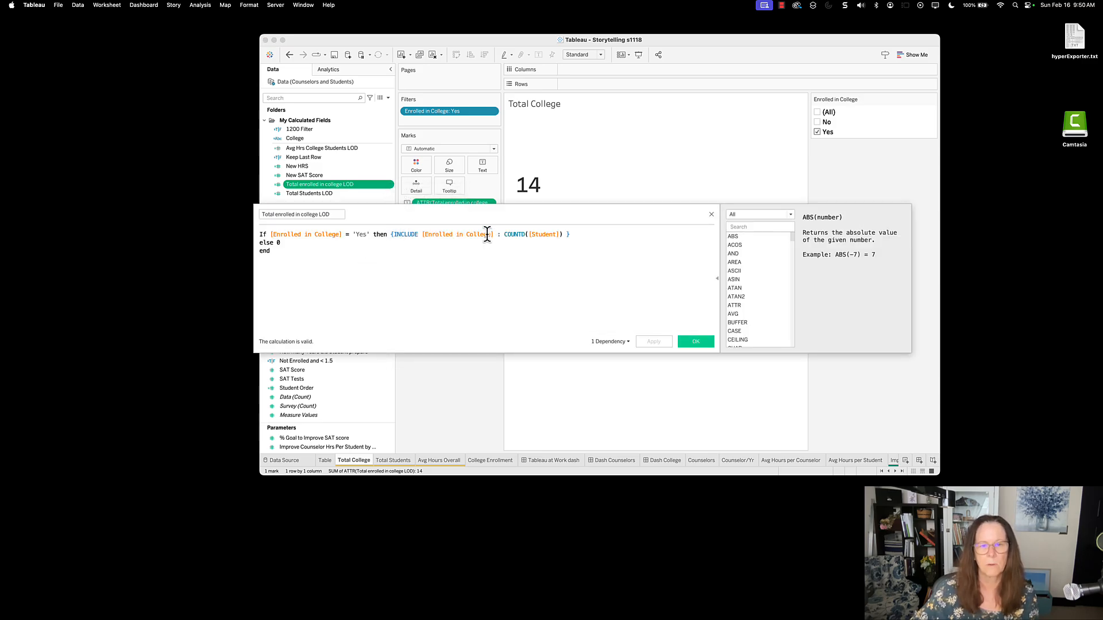
drag(495, 236, 422, 236)
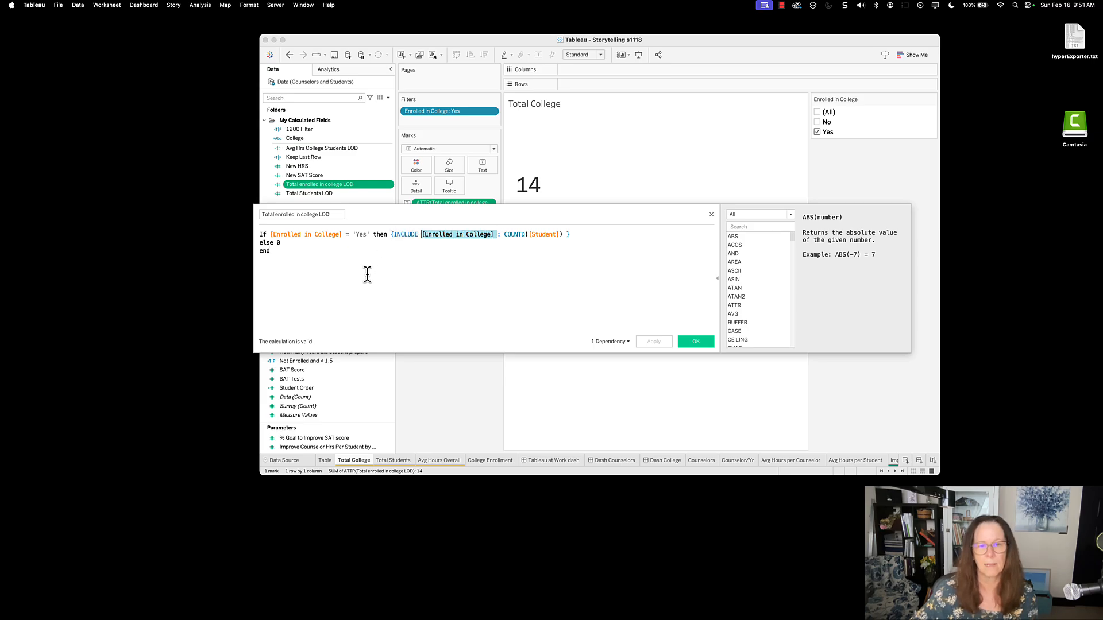
drag(390, 234, 579, 226)
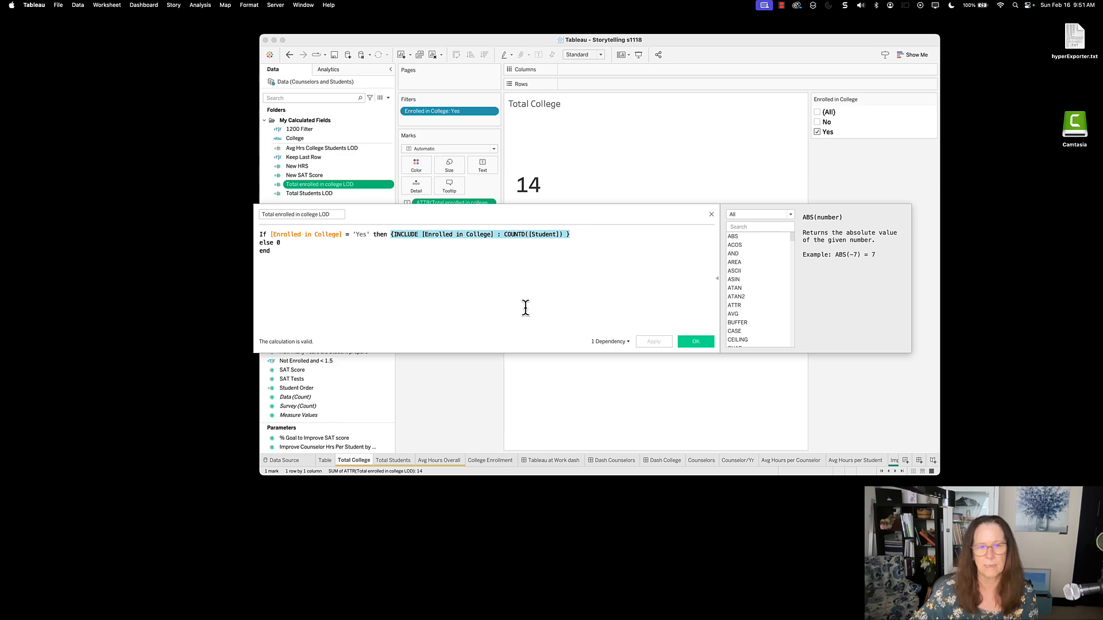
drag(369, 234, 354, 234)
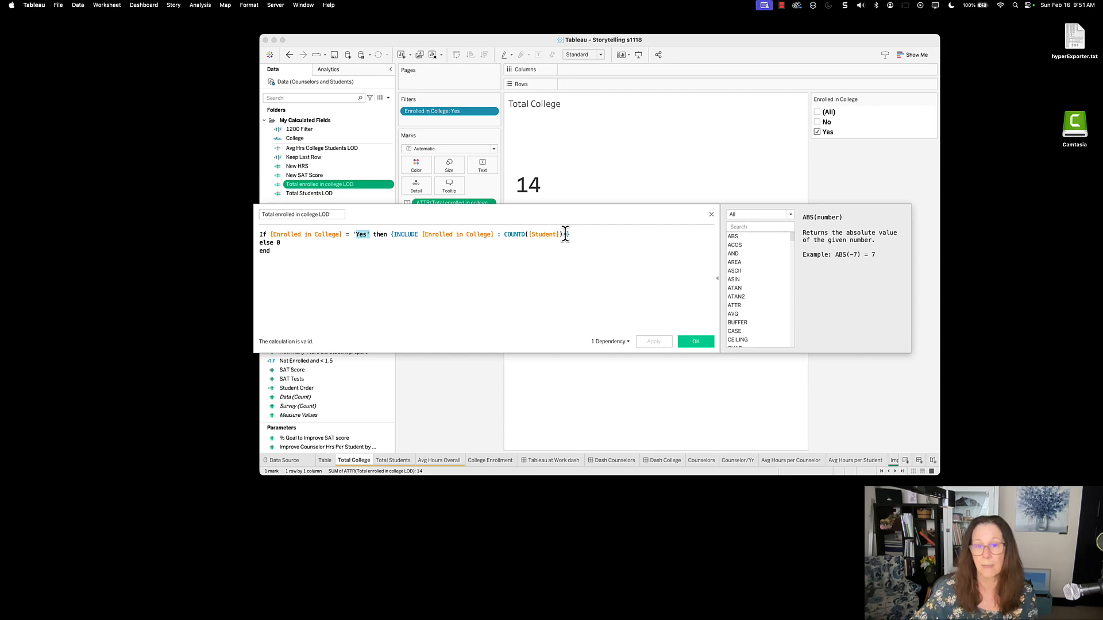
drag(566, 234, 503, 235)
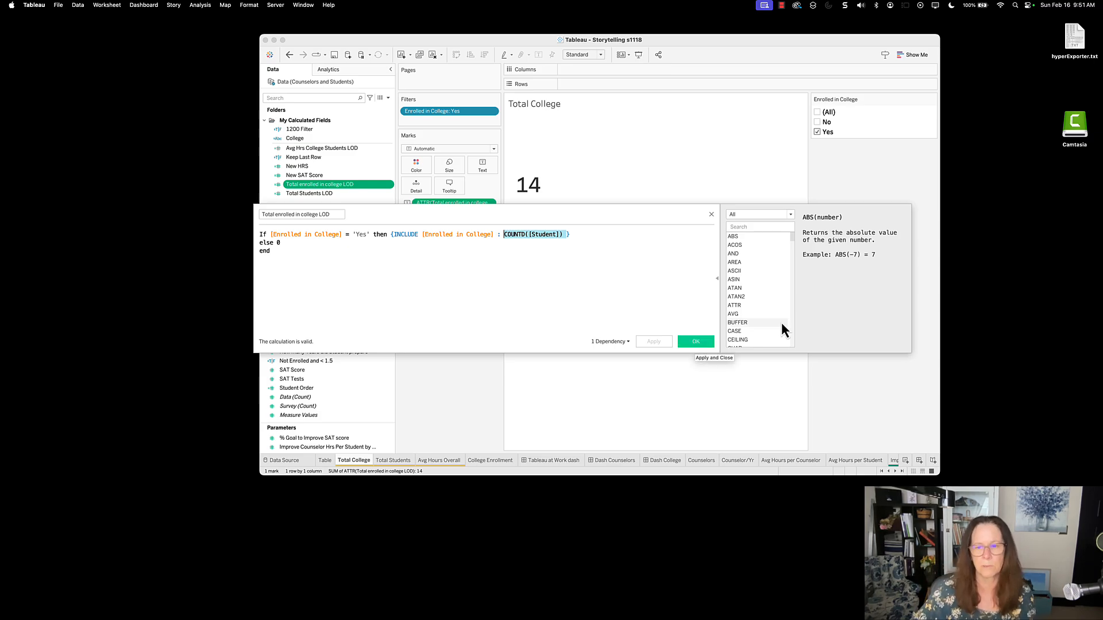
Close the Total enrolled in college LOD calculation and view the average on the Avg Hours Overall worksheet
click(696, 342)
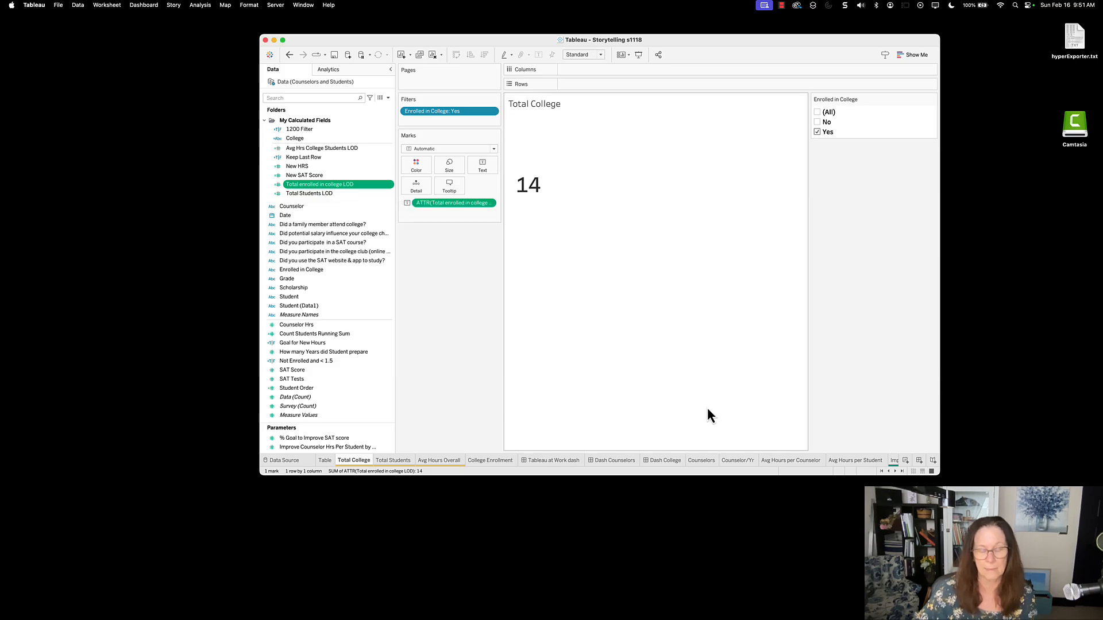
click(448, 462)
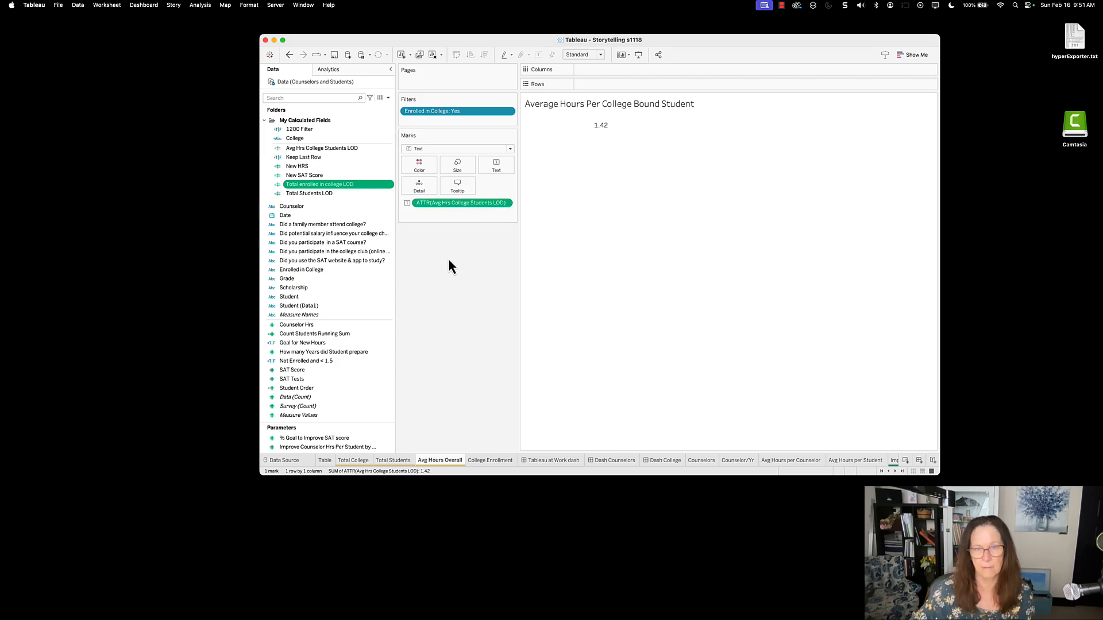
mouse_move(598, 131)
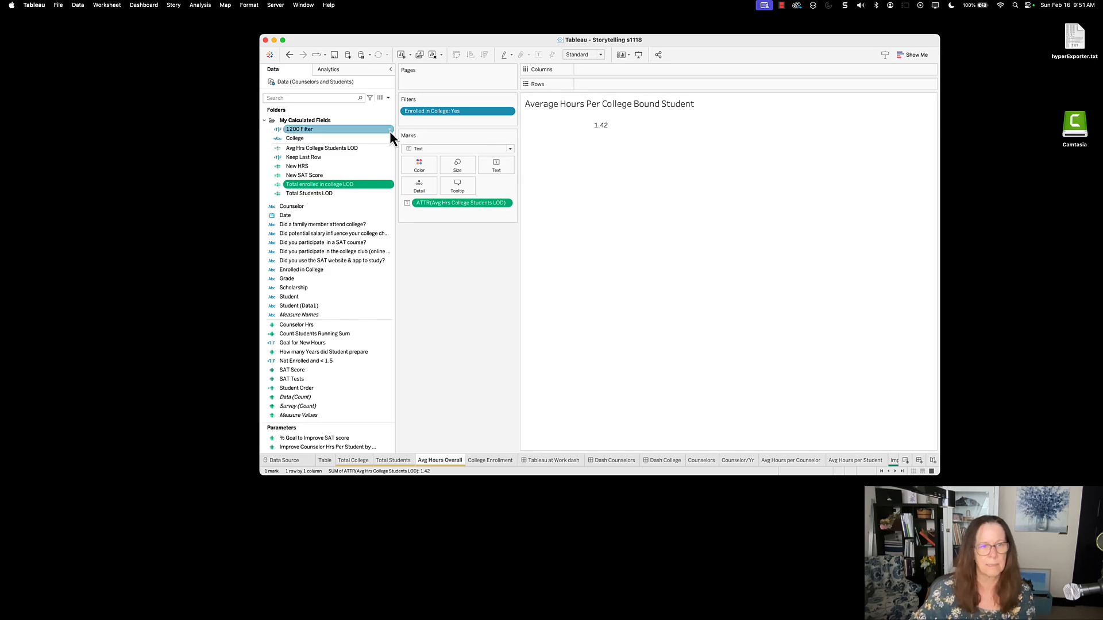
Open the Avg Hrs College Students LOD calculation, examine its "Yes" condition and AVG of Counselor Hrs, and close it
click(388, 146)
right_click(387, 149)
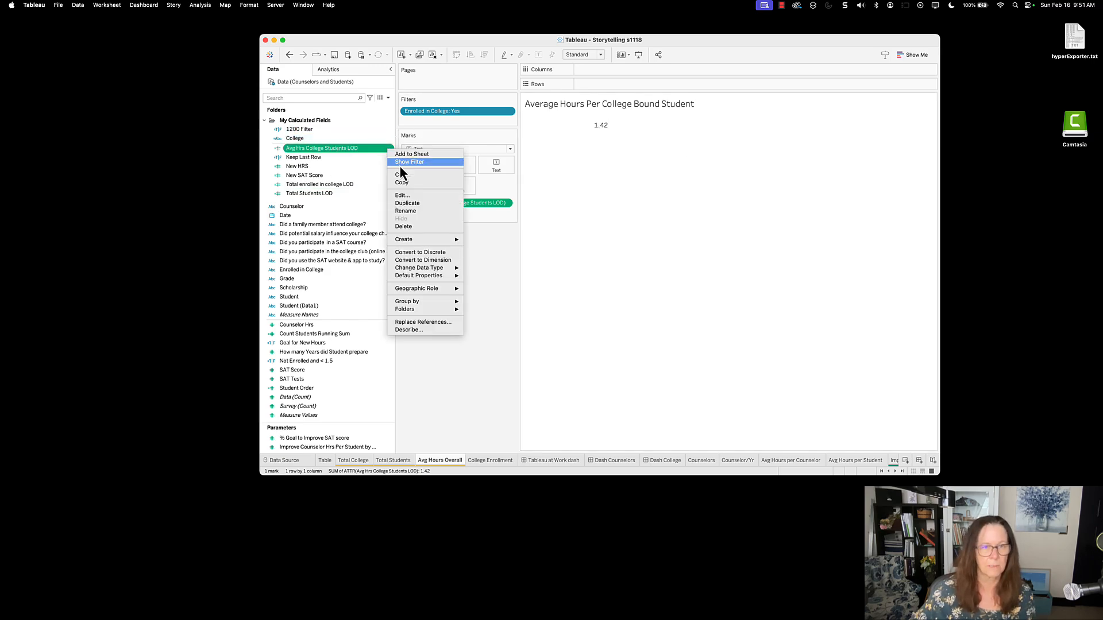
click(404, 197)
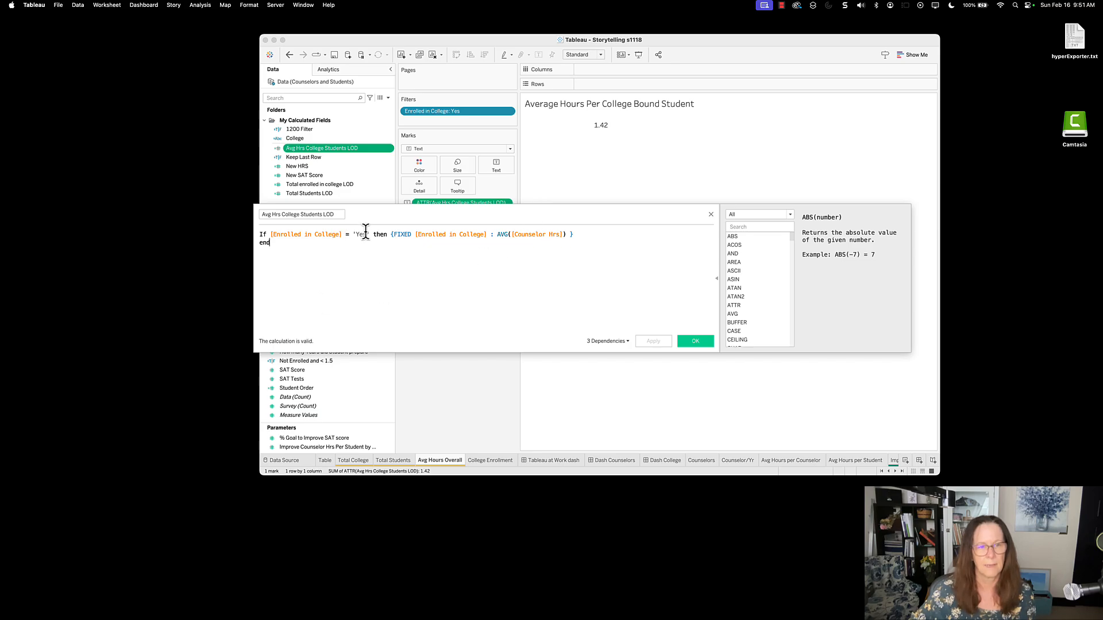
drag(370, 234, 272, 235)
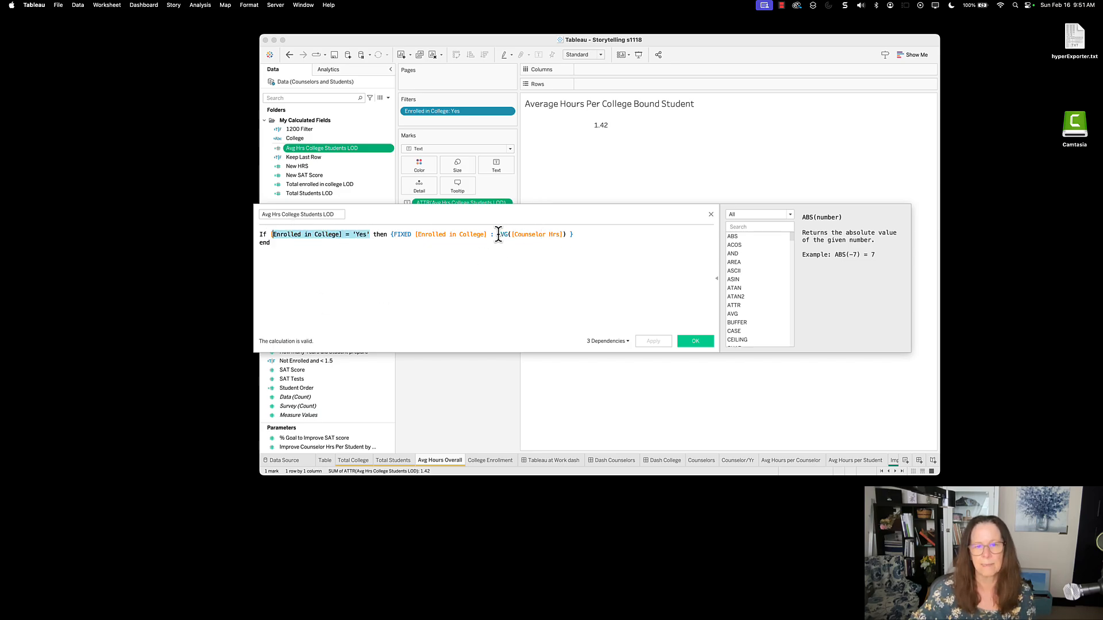
drag(497, 234, 564, 234)
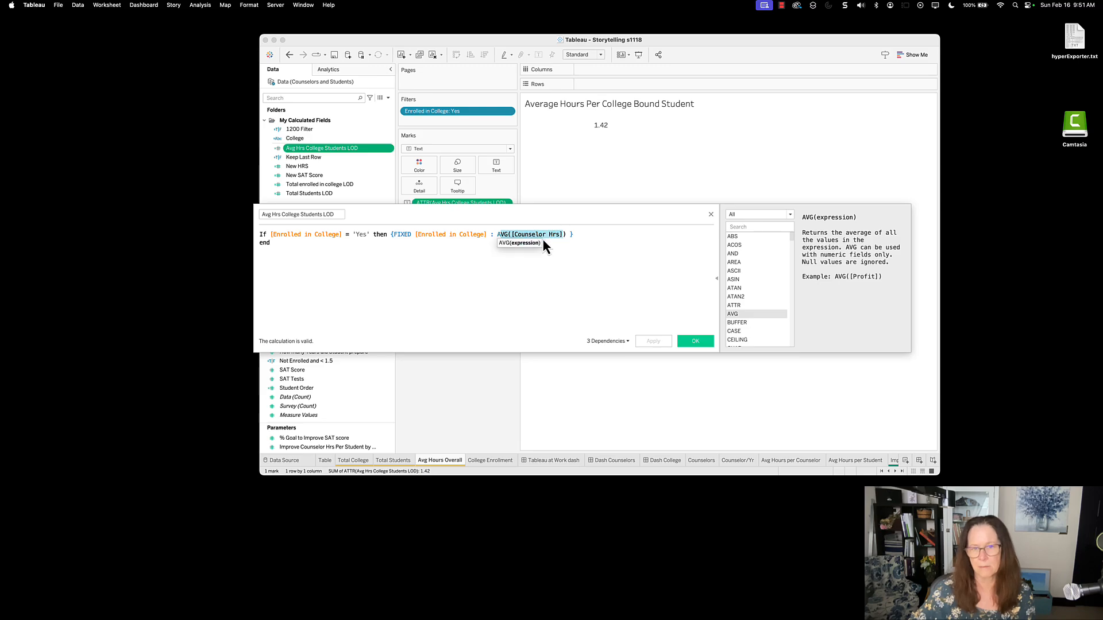
drag(492, 235, 571, 234)
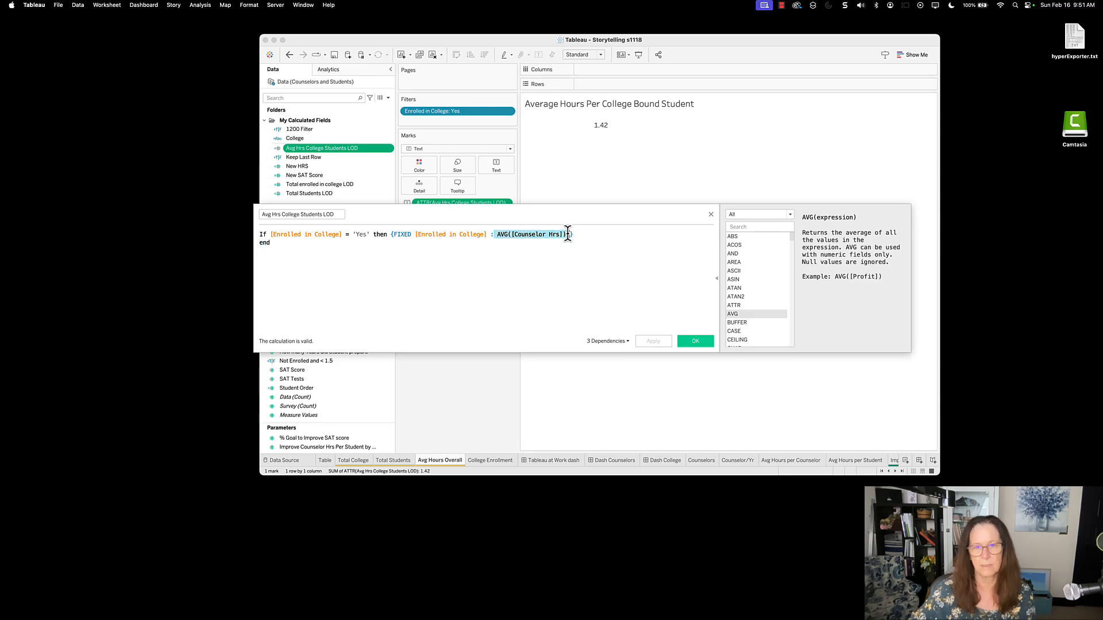
click(703, 343)
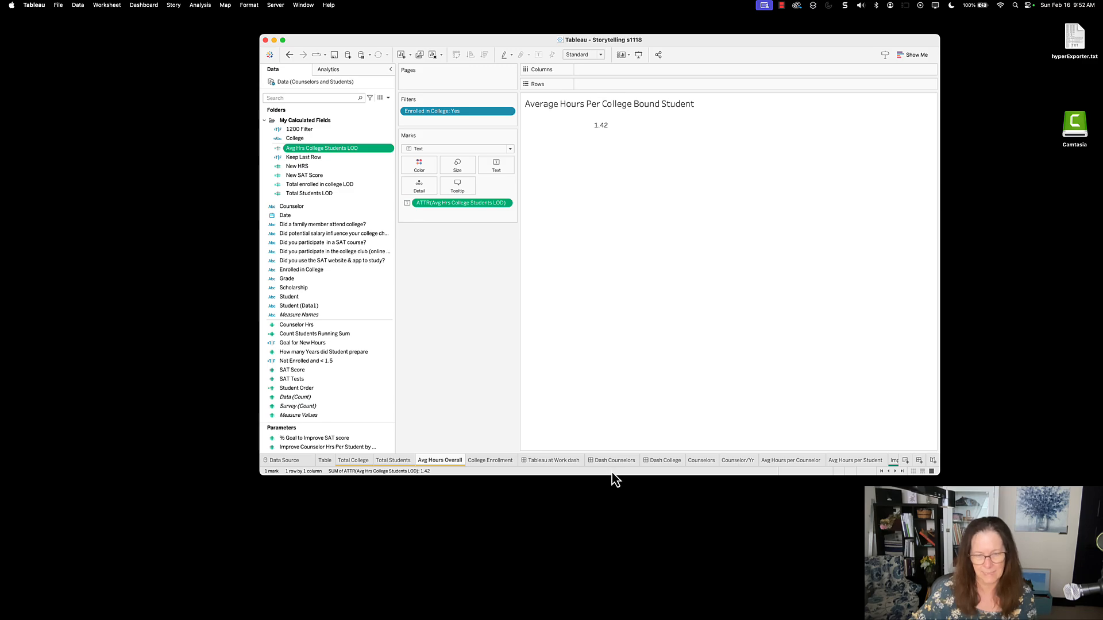
View the College Enrollment donut chart, checking the enrolled share and the Total Students label
click(505, 460)
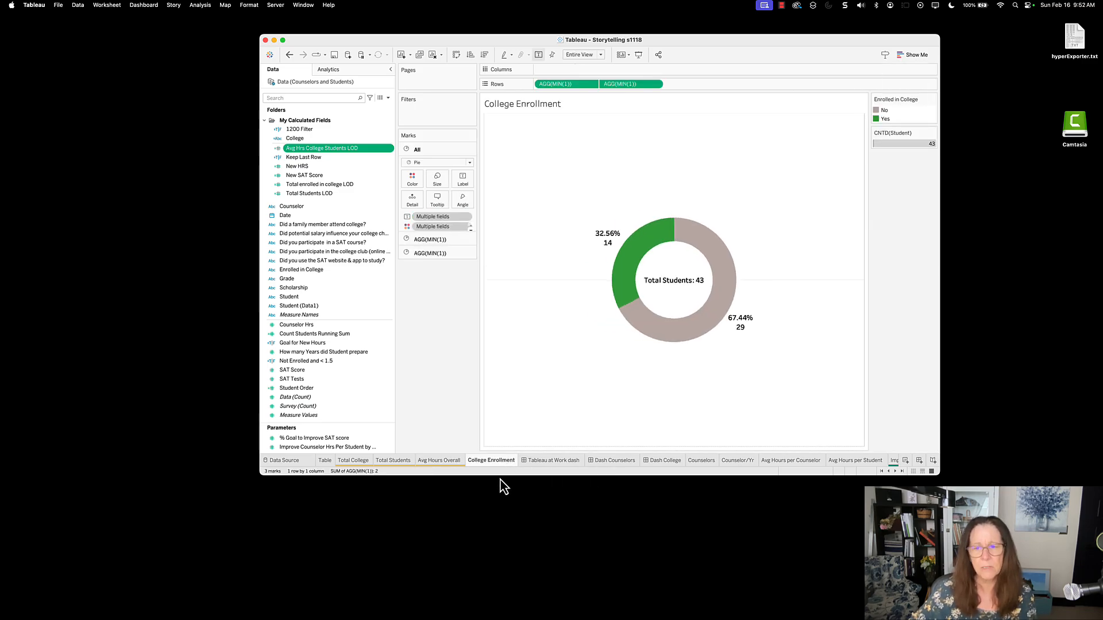
mouse_move(609, 253)
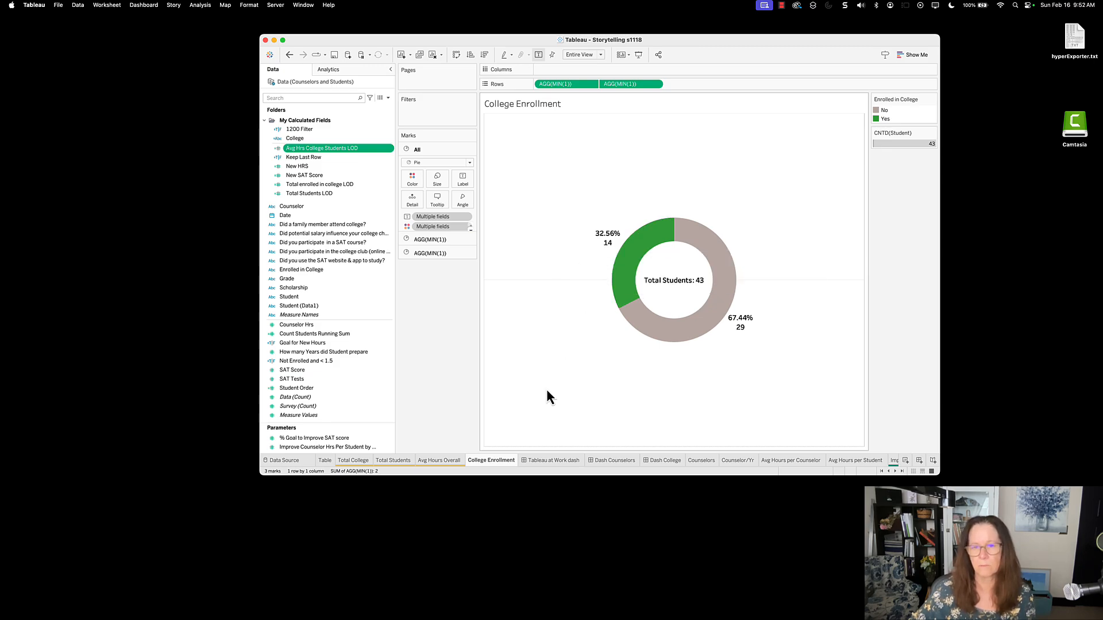
mouse_move(705, 295)
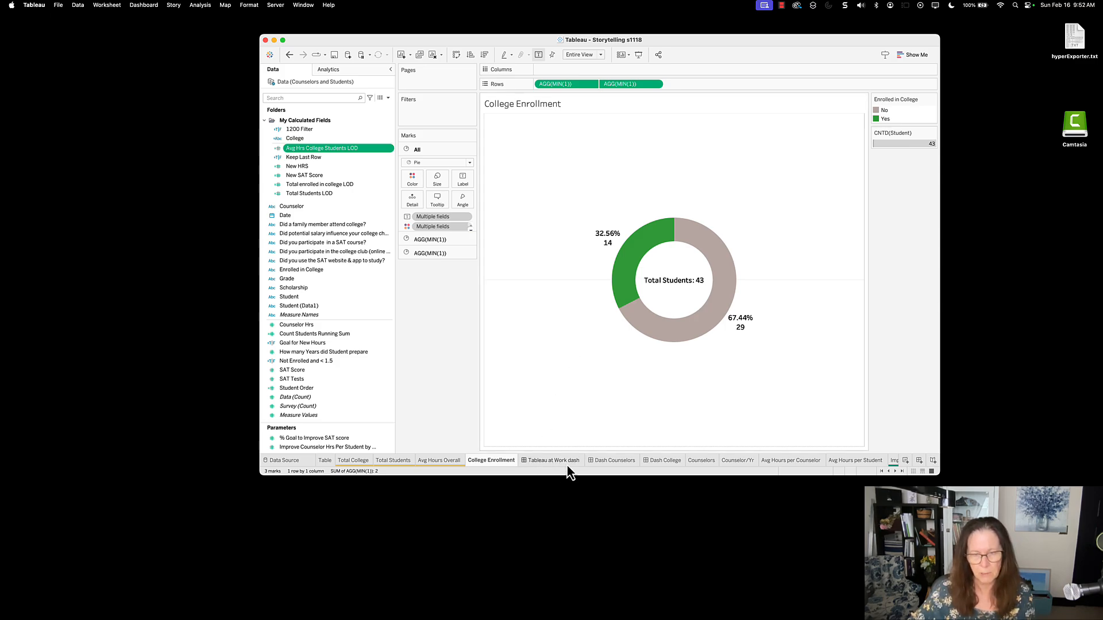
View the Dash College dashboard and inspect the No and Yes segments of its Scholarships chart
click(666, 461)
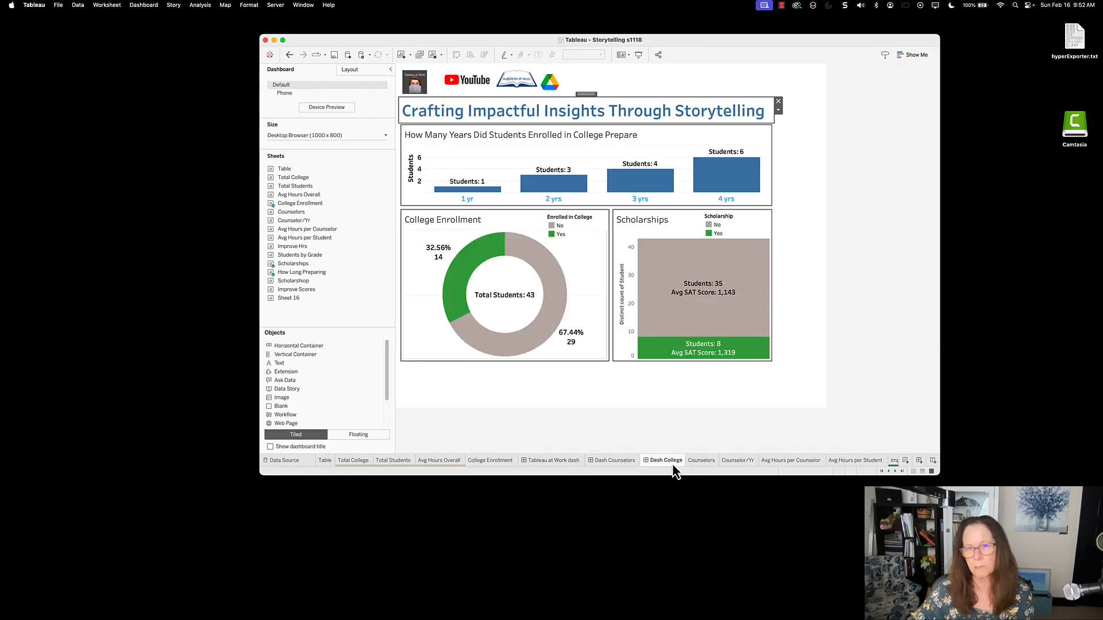
mouse_move(674, 470)
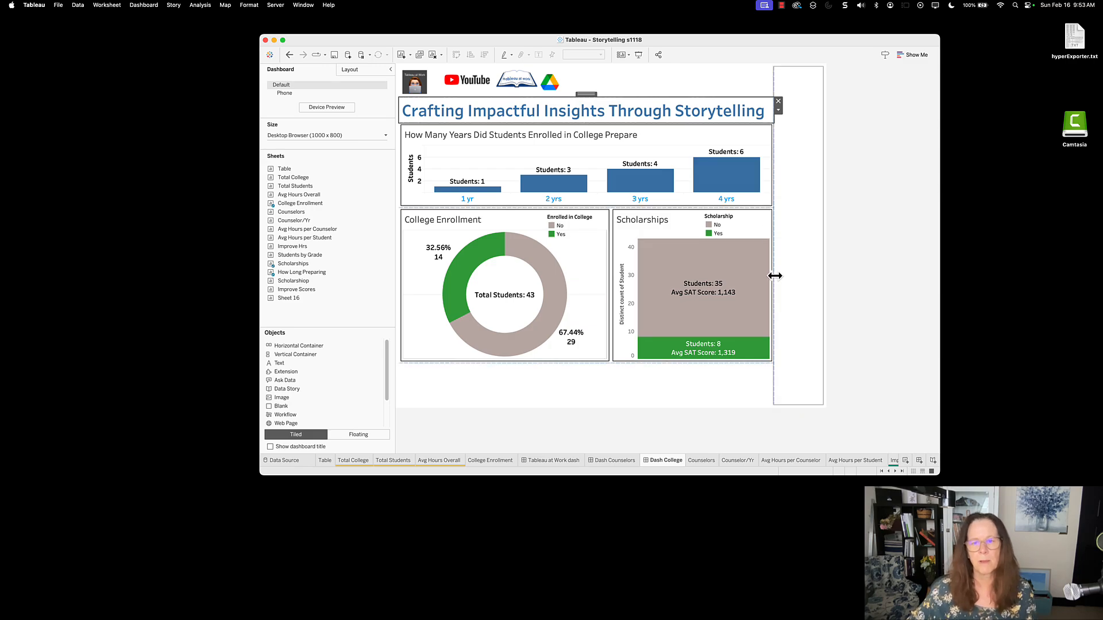
mouse_move(768, 289)
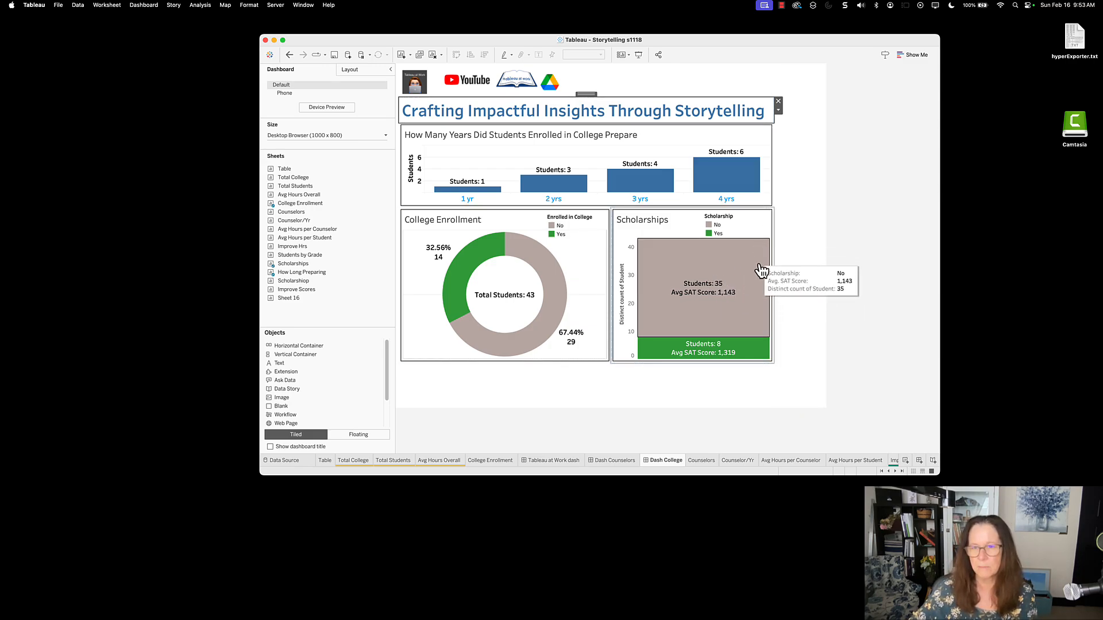
mouse_move(746, 355)
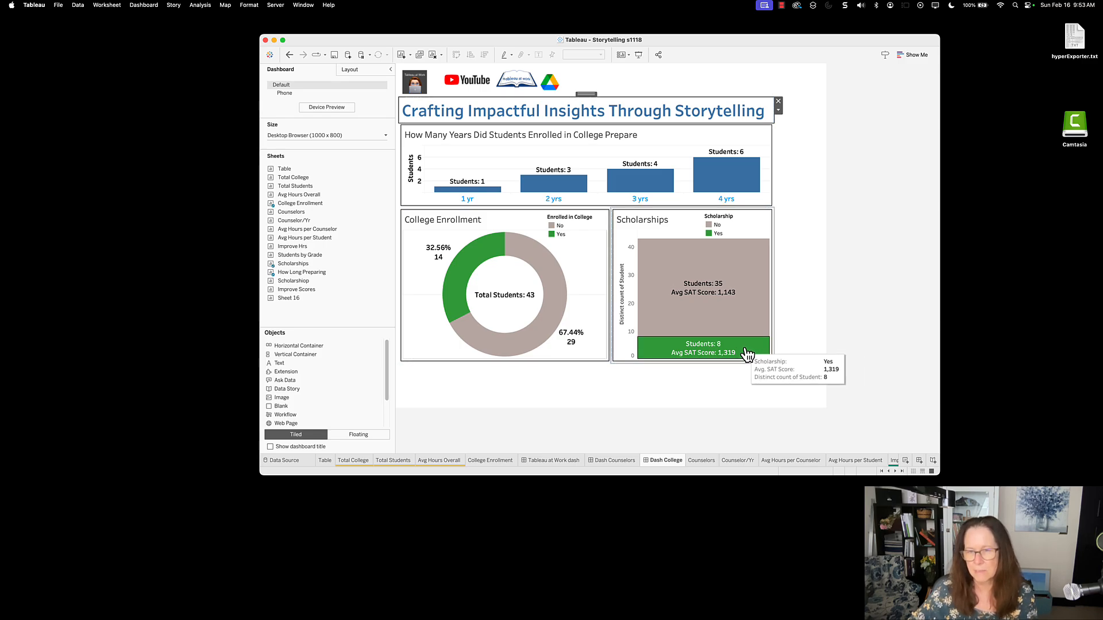
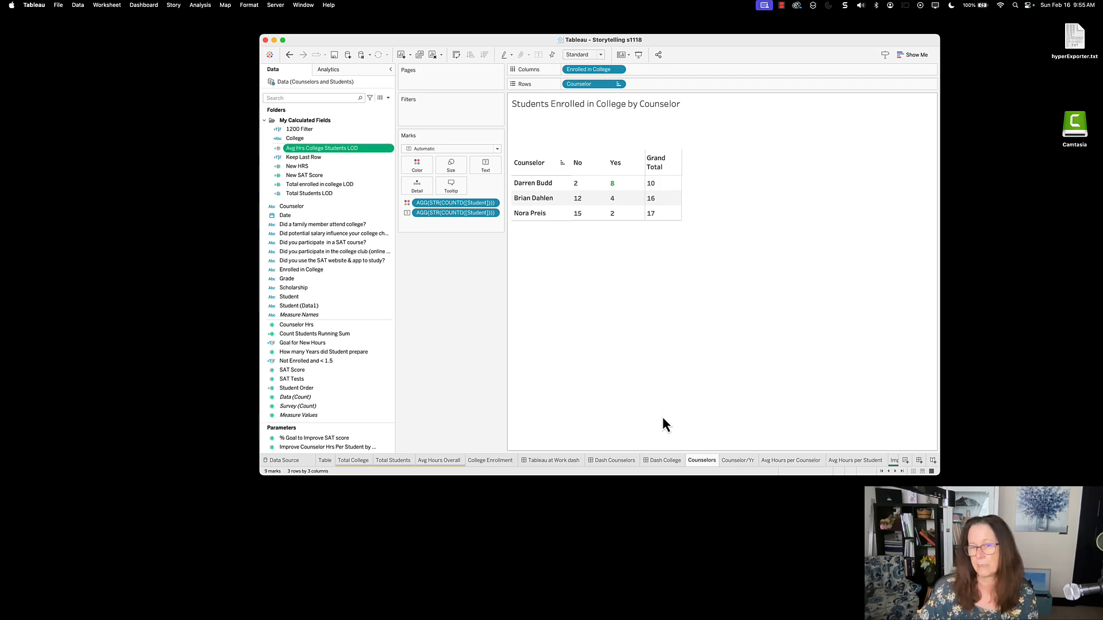
View the Counselor/Yr worksheet and inspect the distinct student count for each year on the area chart
click(742, 463)
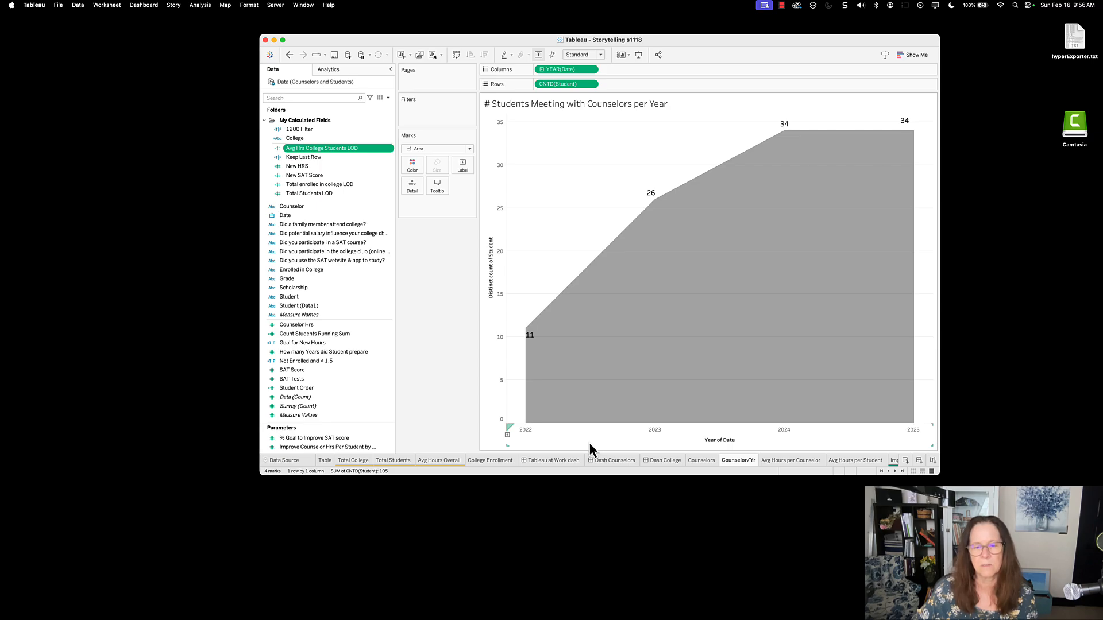
mouse_move(528, 339)
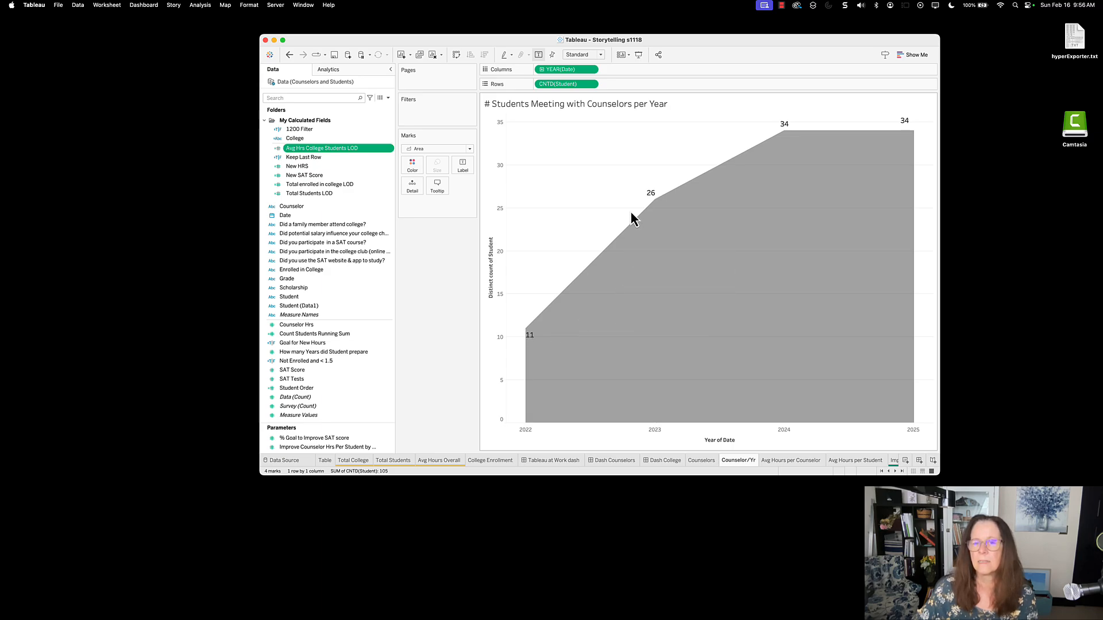
mouse_move(654, 200)
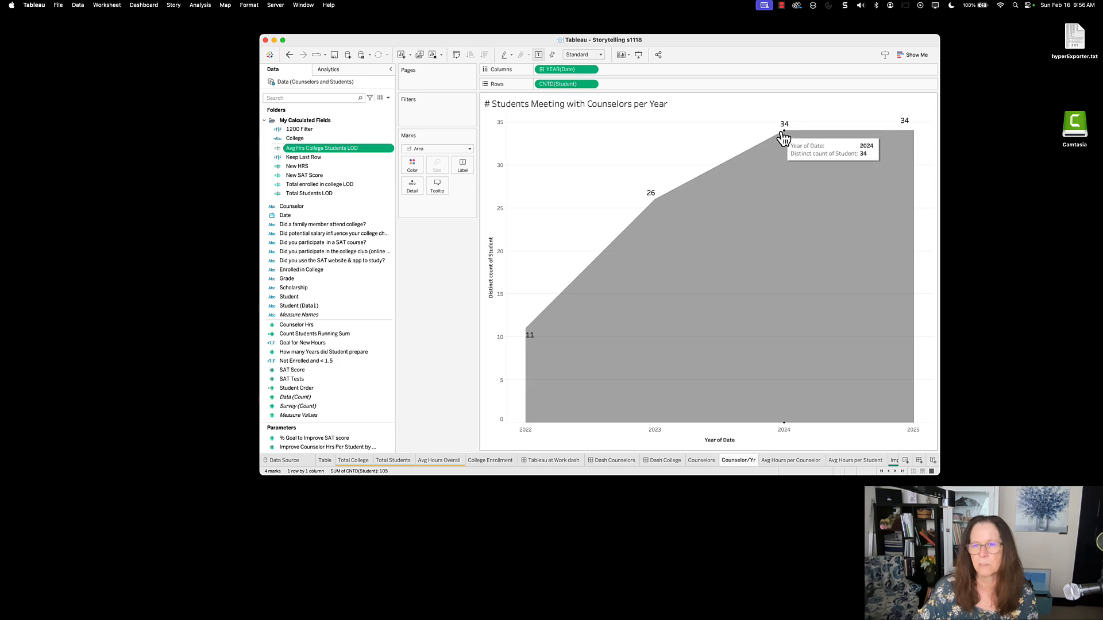
mouse_move(812, 140)
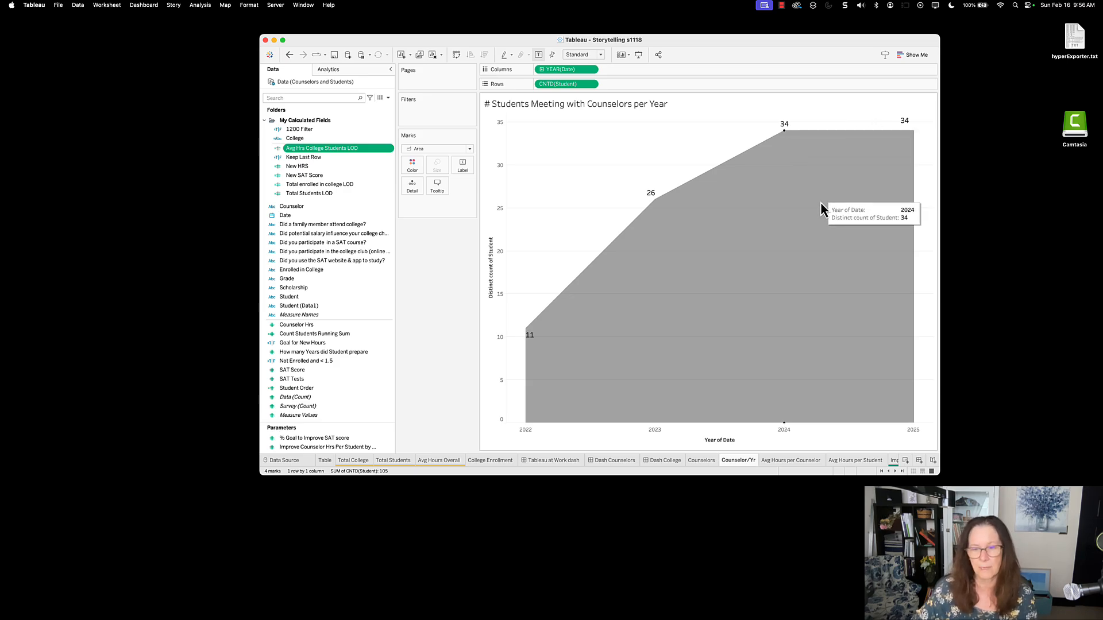
View the Avg Hours per Counselor worksheet and compare each counselor's average hours for students enrolled in college
click(800, 461)
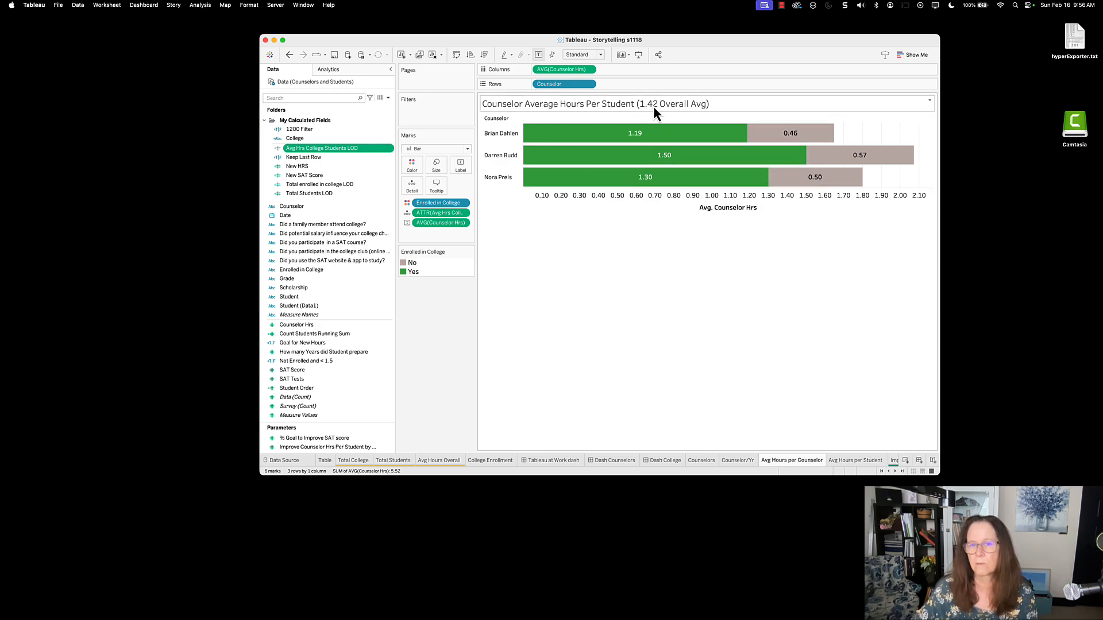
mouse_move(677, 161)
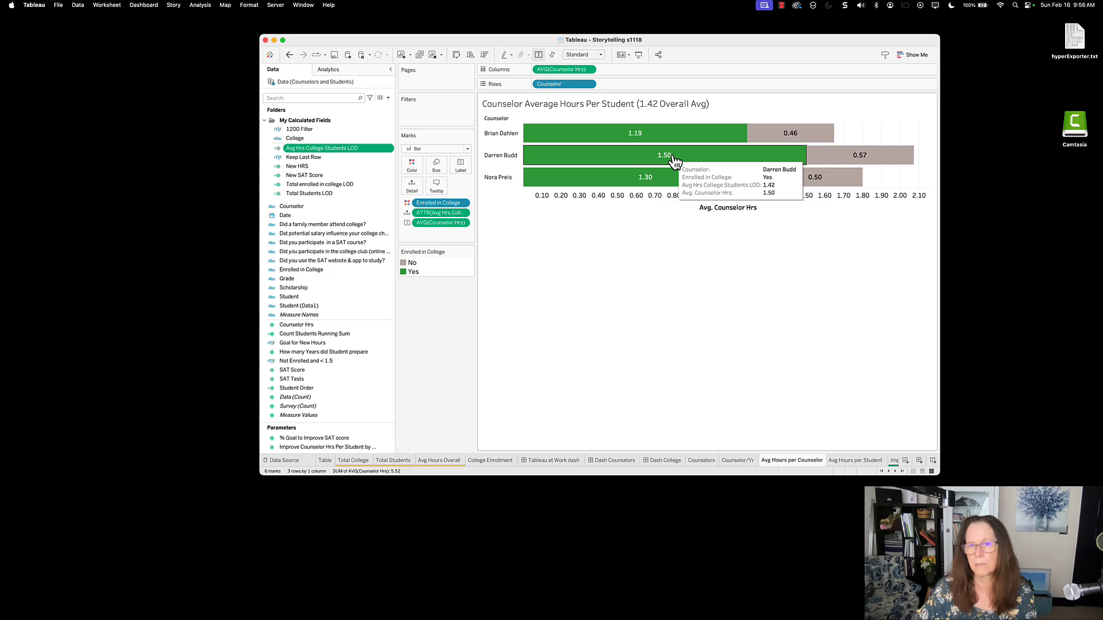
mouse_move(678, 138)
mouse_move(683, 182)
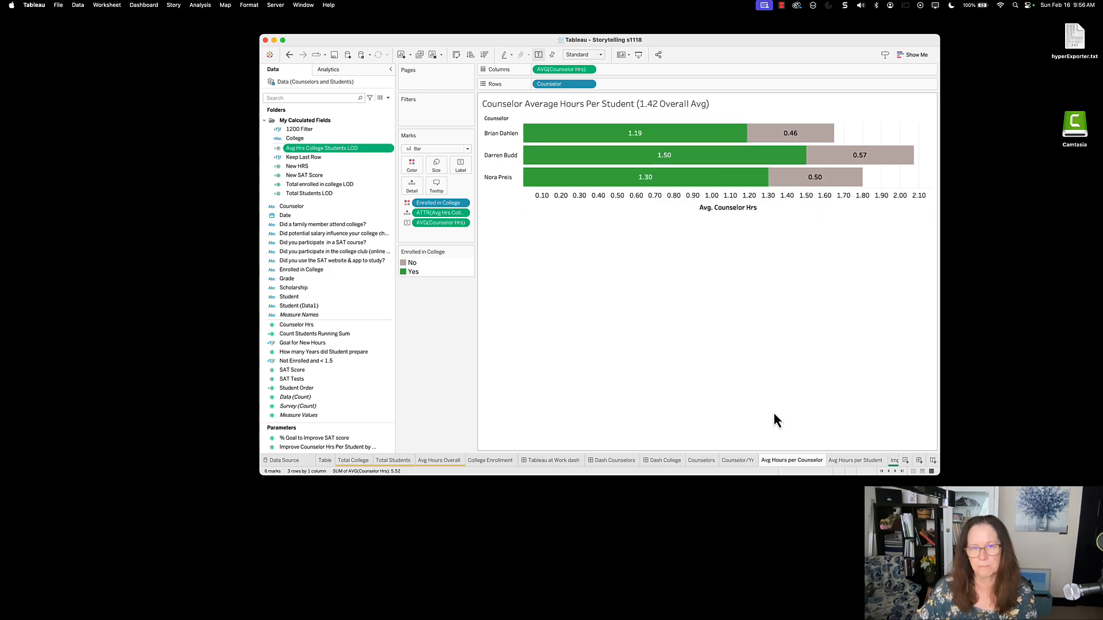
View the Avg Hours per Student worksheet and compare the students' average counselor hours under each counselor
click(865, 463)
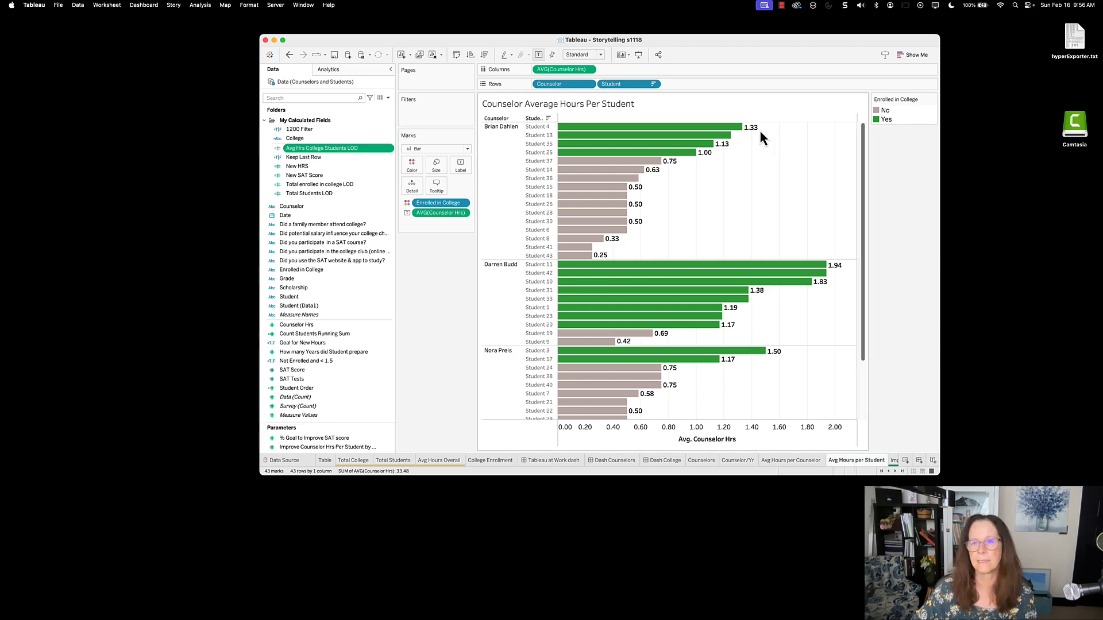
mouse_move(734, 139)
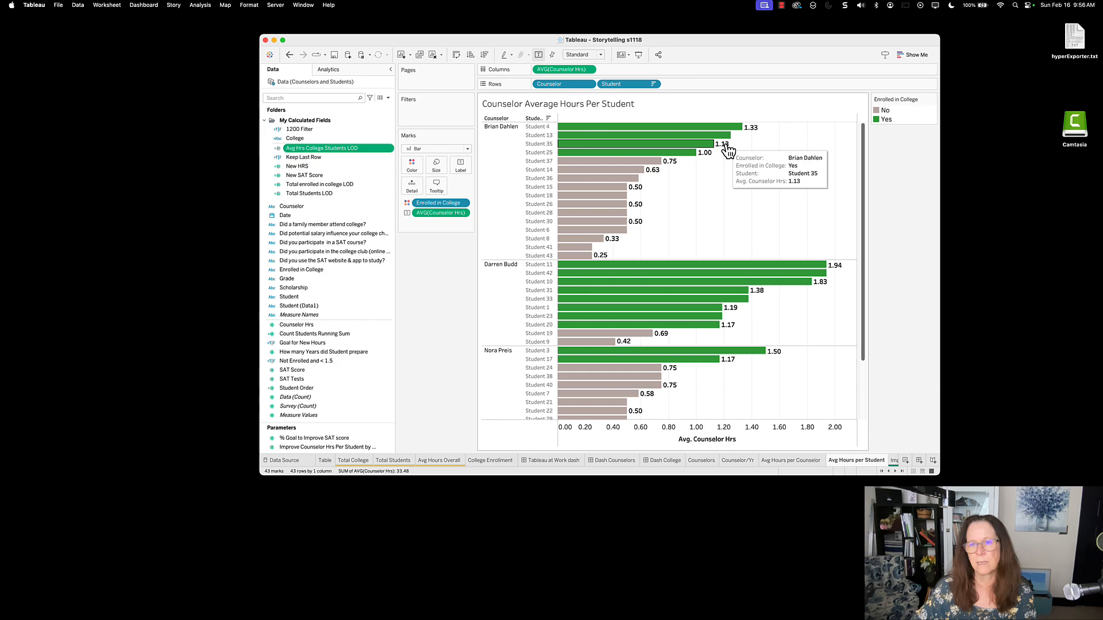
mouse_move(714, 161)
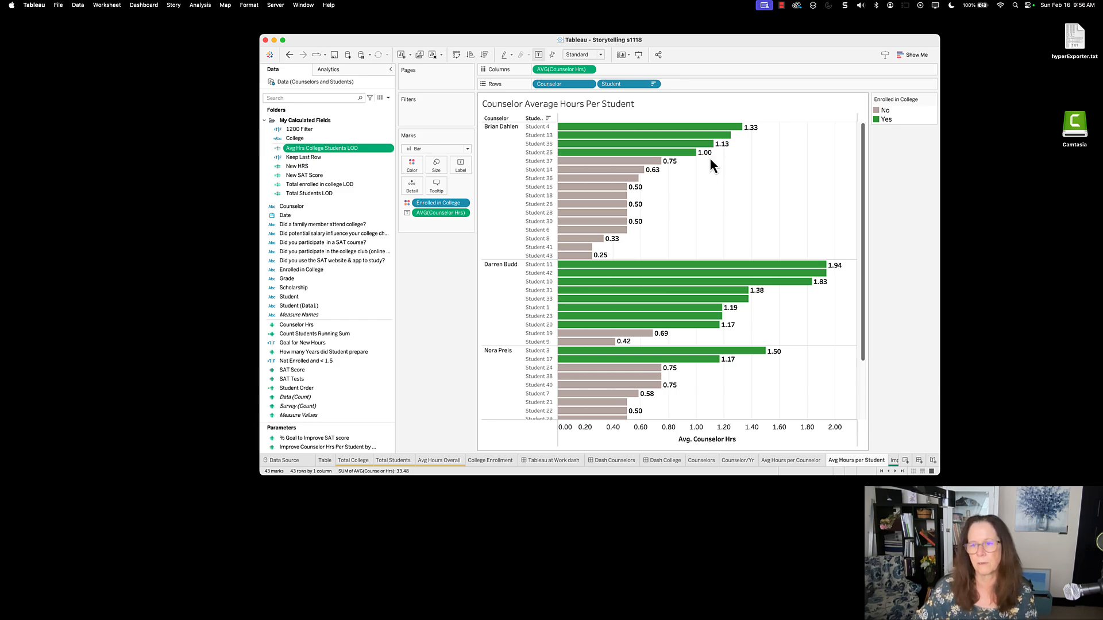
mouse_move(703, 329)
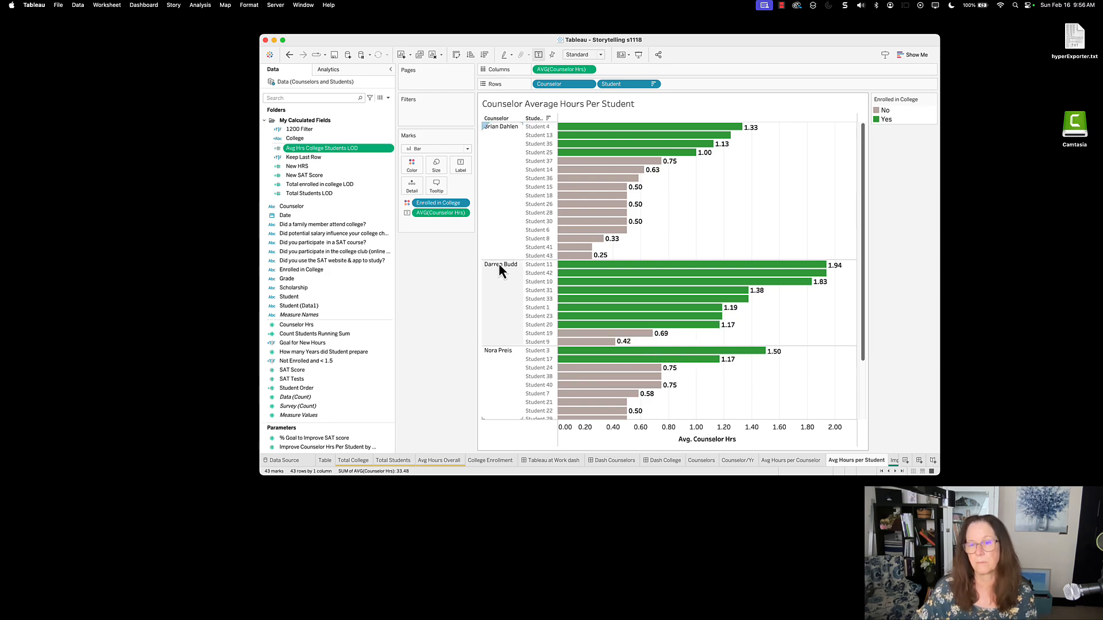
Open the Improve Hrs worksheet and examine the students' New HRS bars against the goal line
click(895, 472)
click(895, 471)
click(895, 472)
click(895, 471)
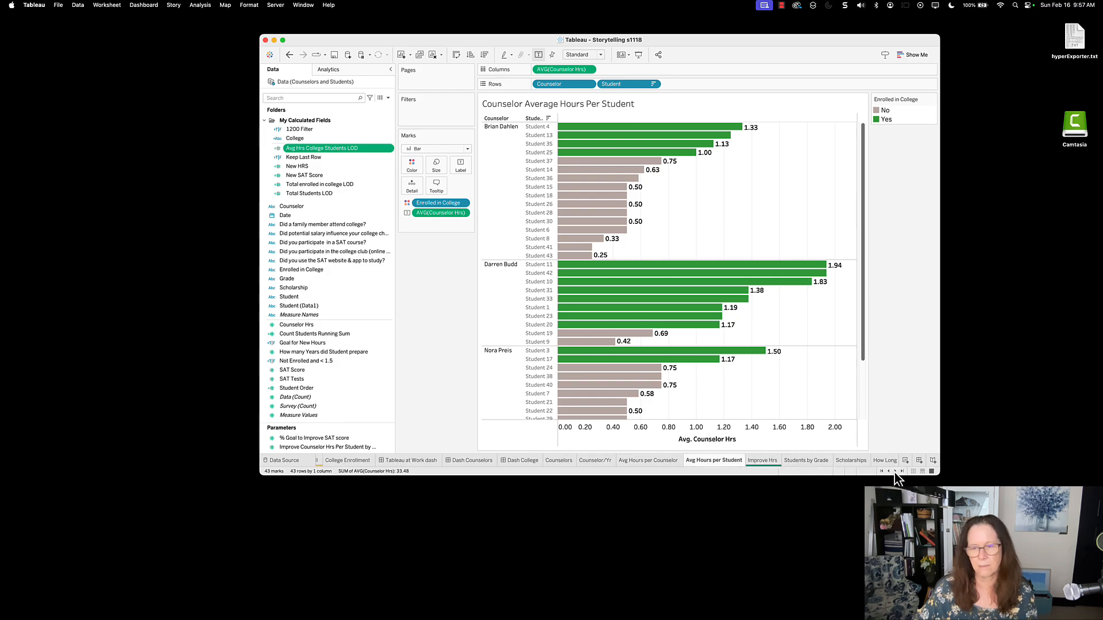
click(895, 472)
click(895, 472)
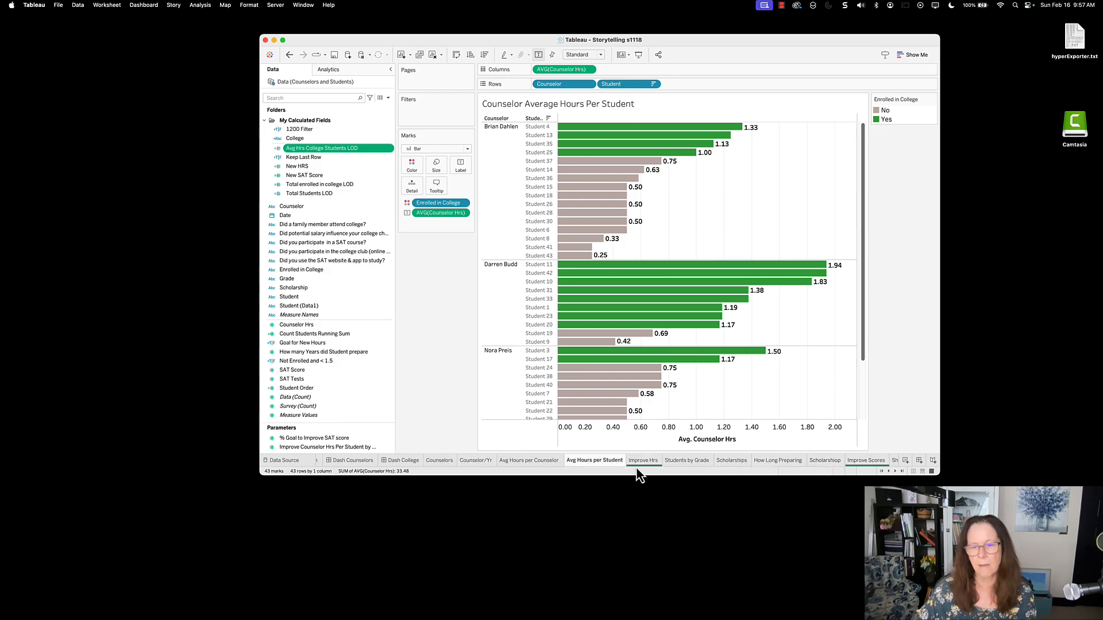
mouse_move(649, 471)
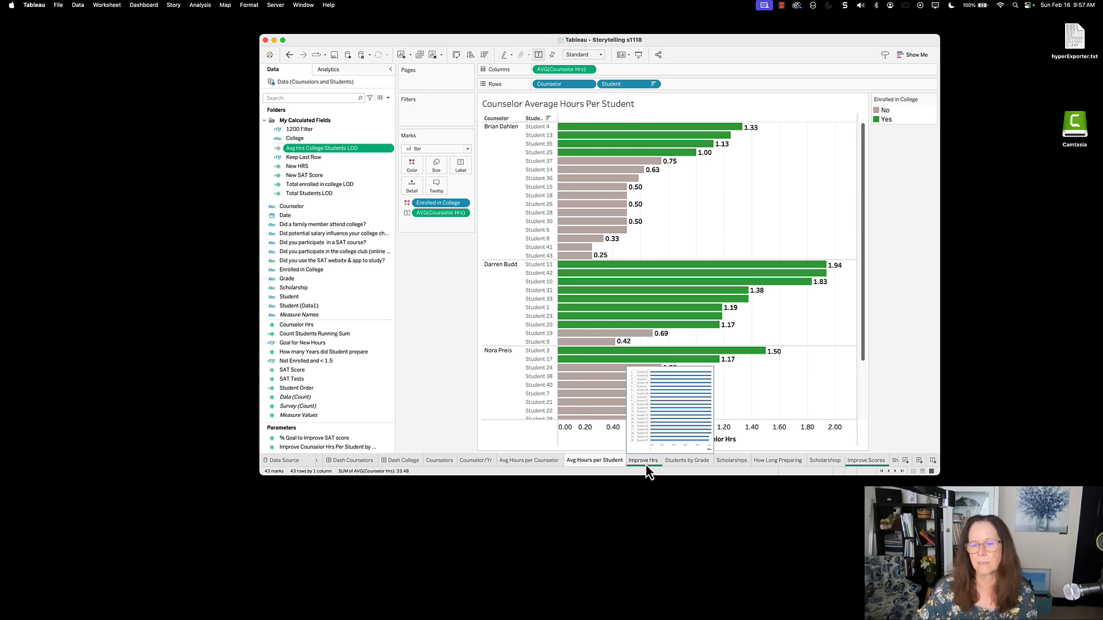
click(648, 470)
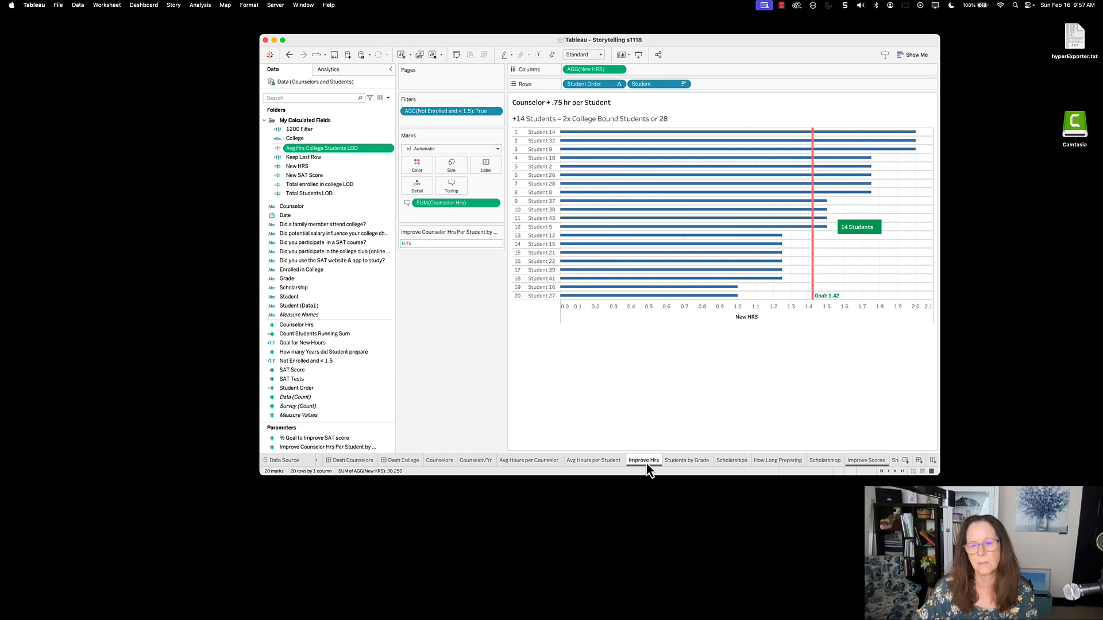
mouse_move(646, 466)
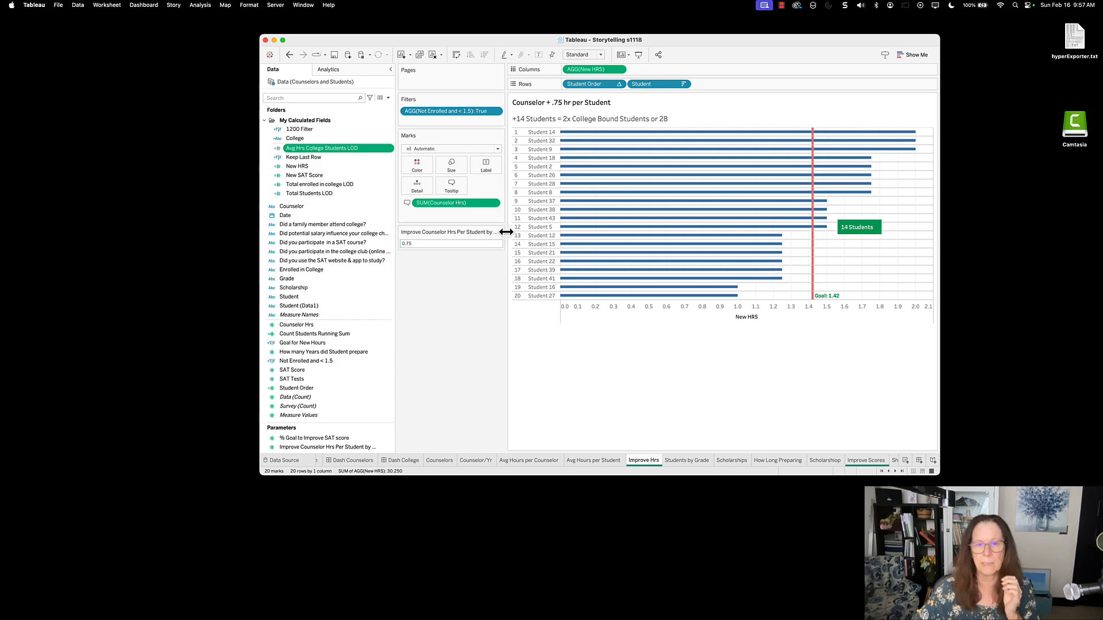
Widen the parameter control's pane and try a value of 0.50 for Improve Counselor Hrs Per Student
drag(505, 231, 526, 232)
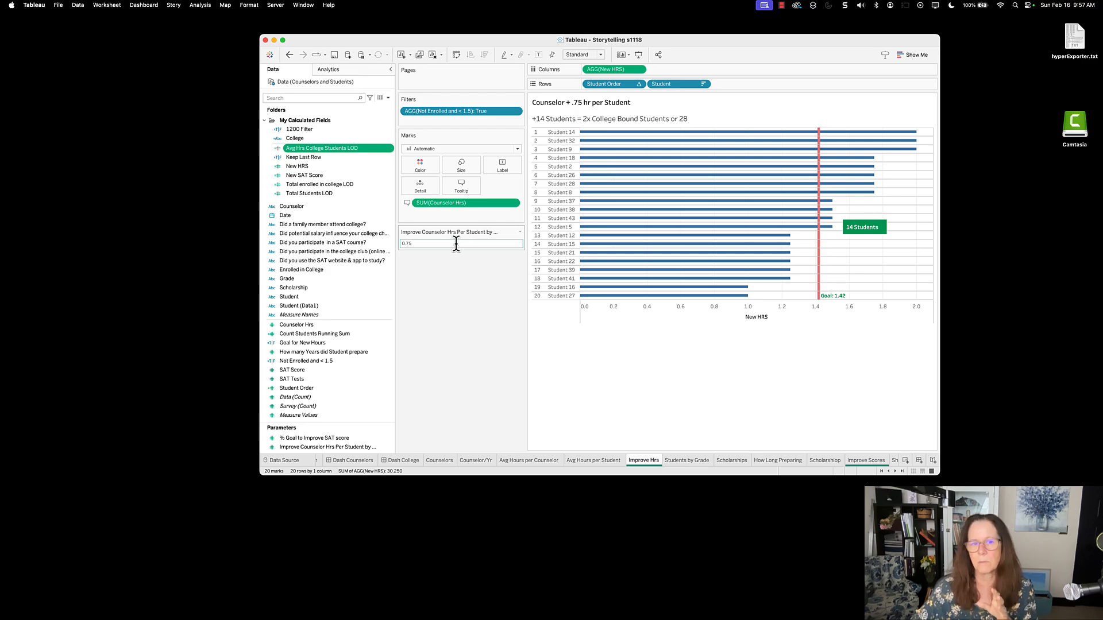
double_click(409, 243)
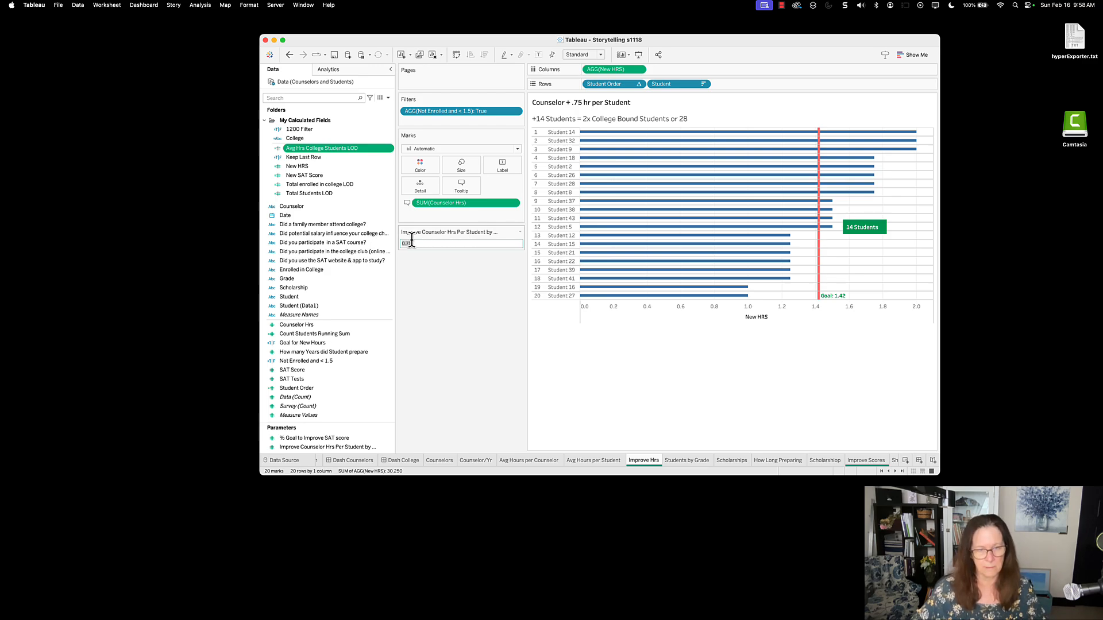
key(BackSpace)
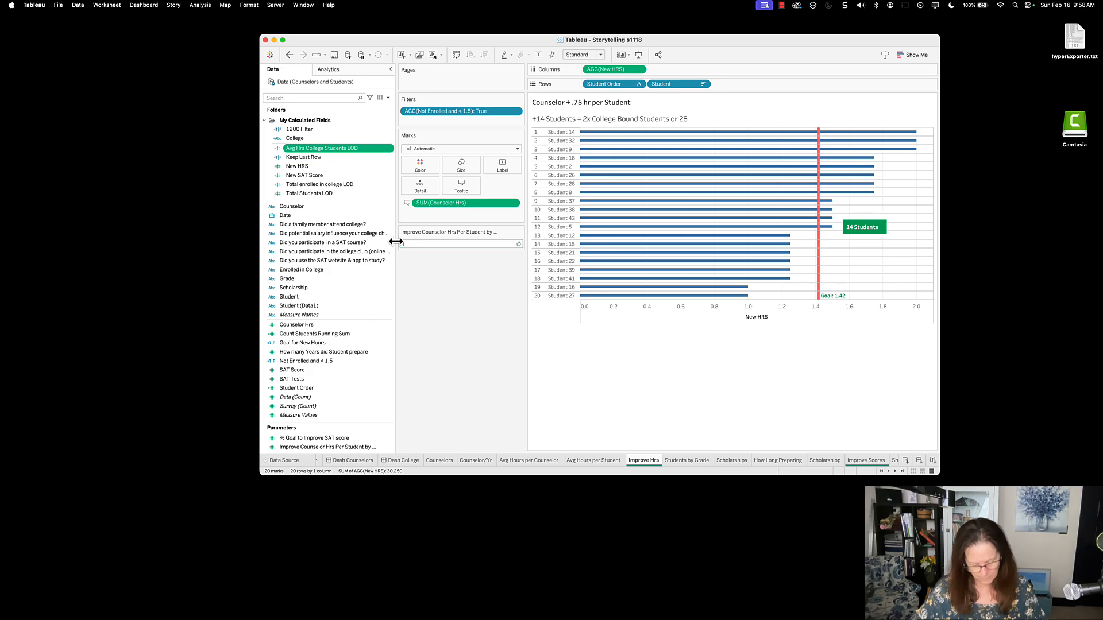
text(0.50)
key(Return)
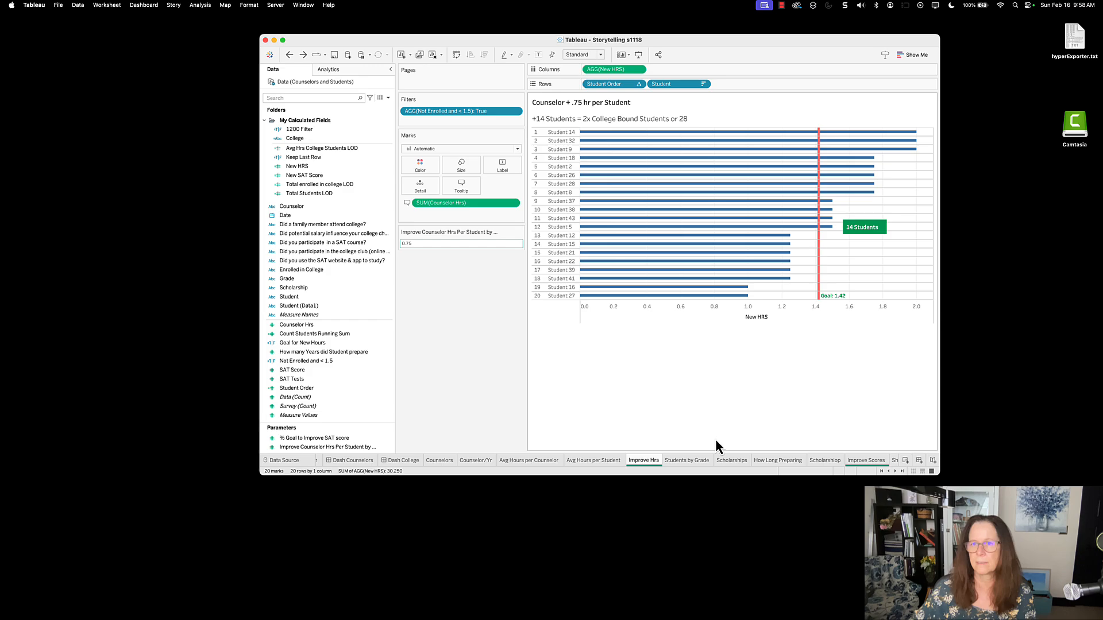
View the Students by Grade worksheet, and inspect the scholarship recipients' bar segment on the Scholarships worksheet
click(695, 464)
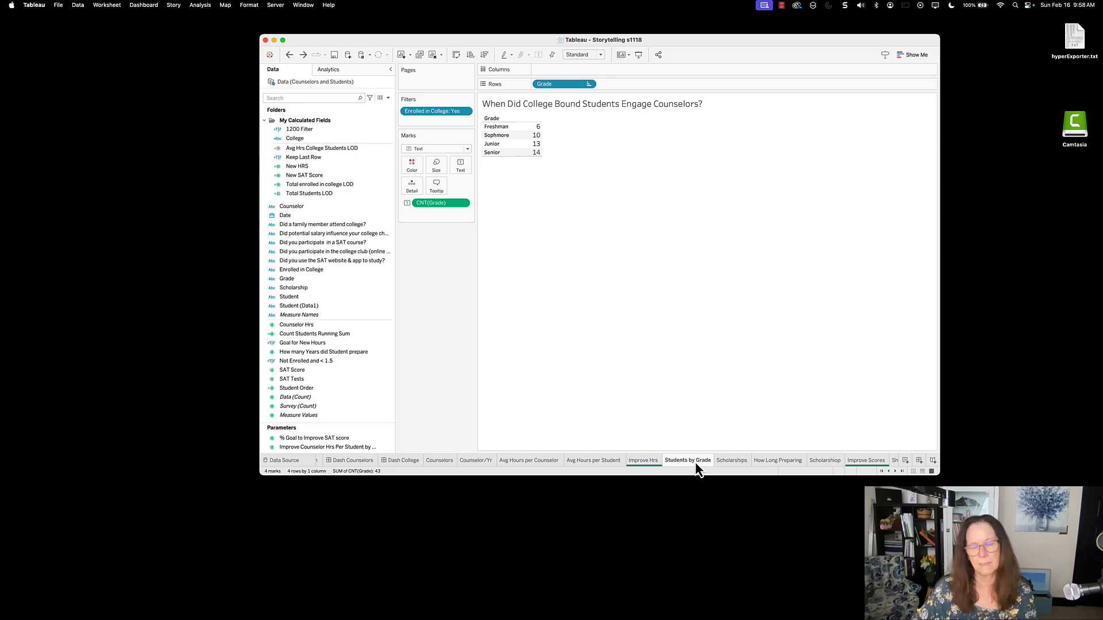
click(737, 464)
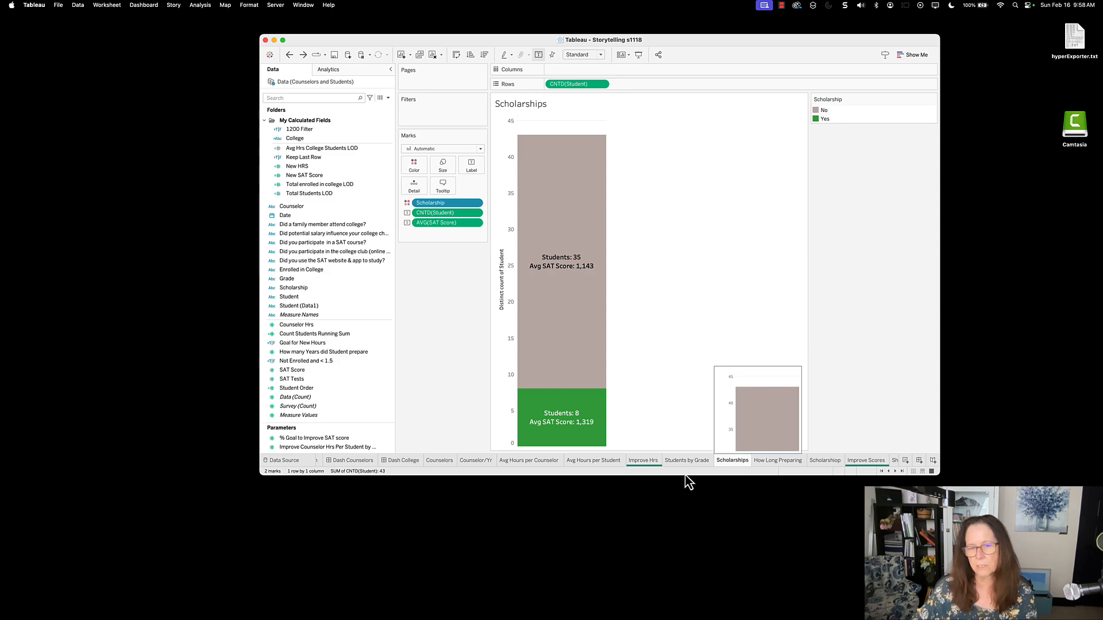
mouse_move(587, 424)
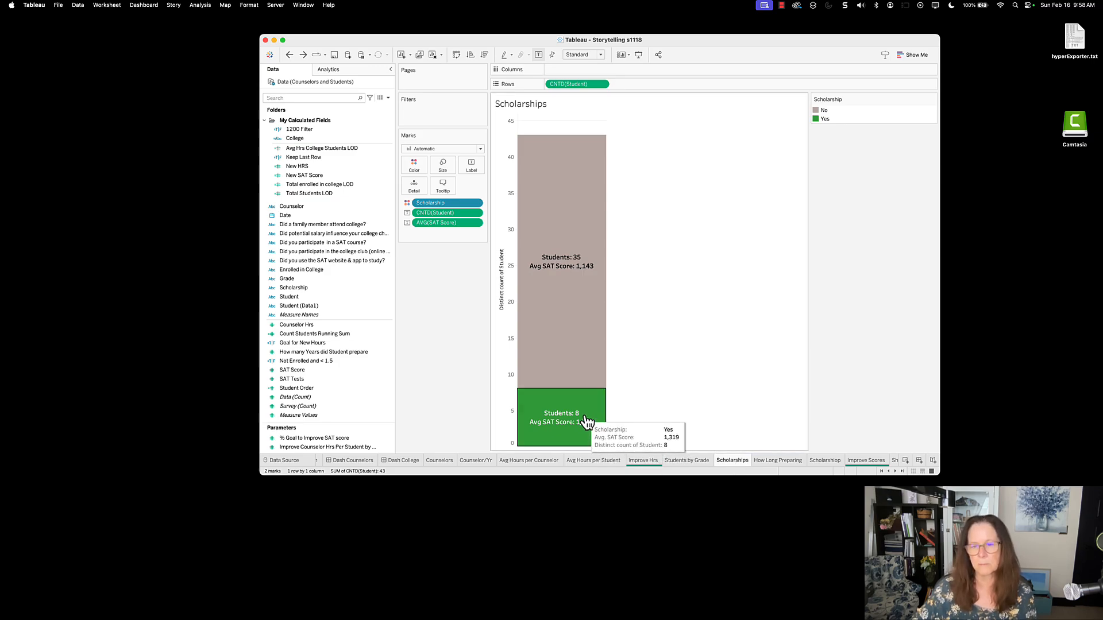
View the How Long Preparing chart, and compare college enrollment with and without scholarships in the unhighlighted Scholarship Students and College Enrollment table
click(788, 461)
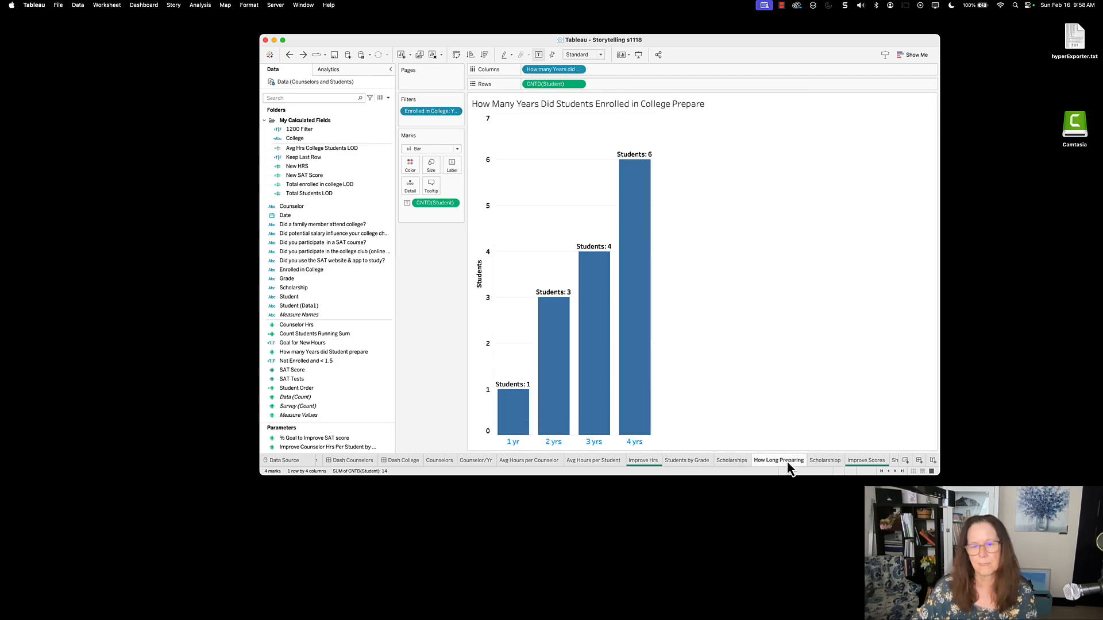
click(827, 461)
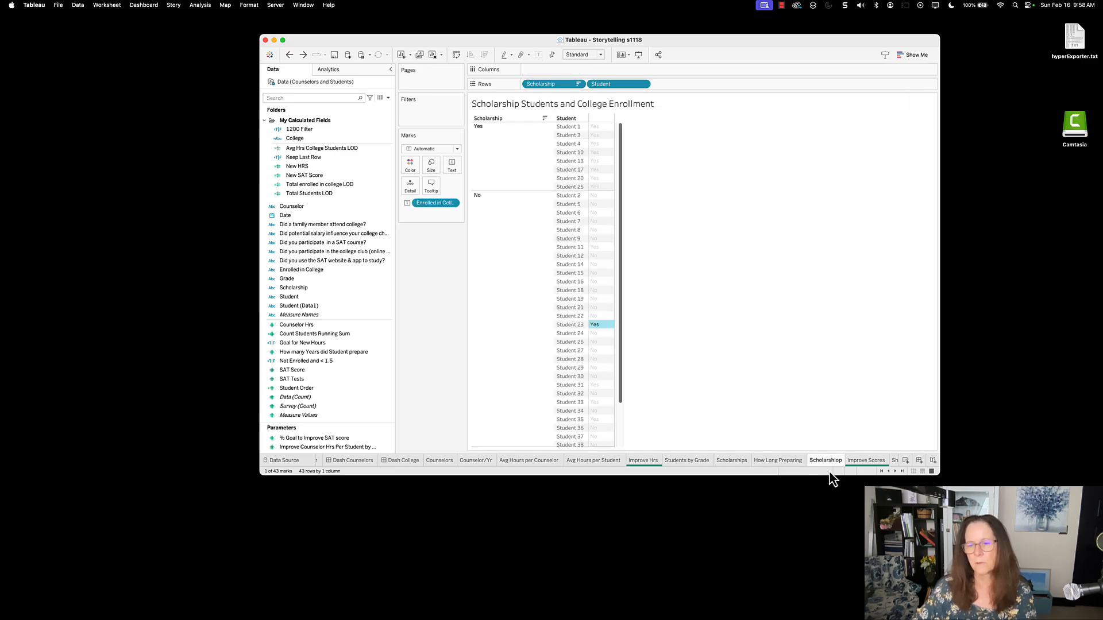
click(674, 292)
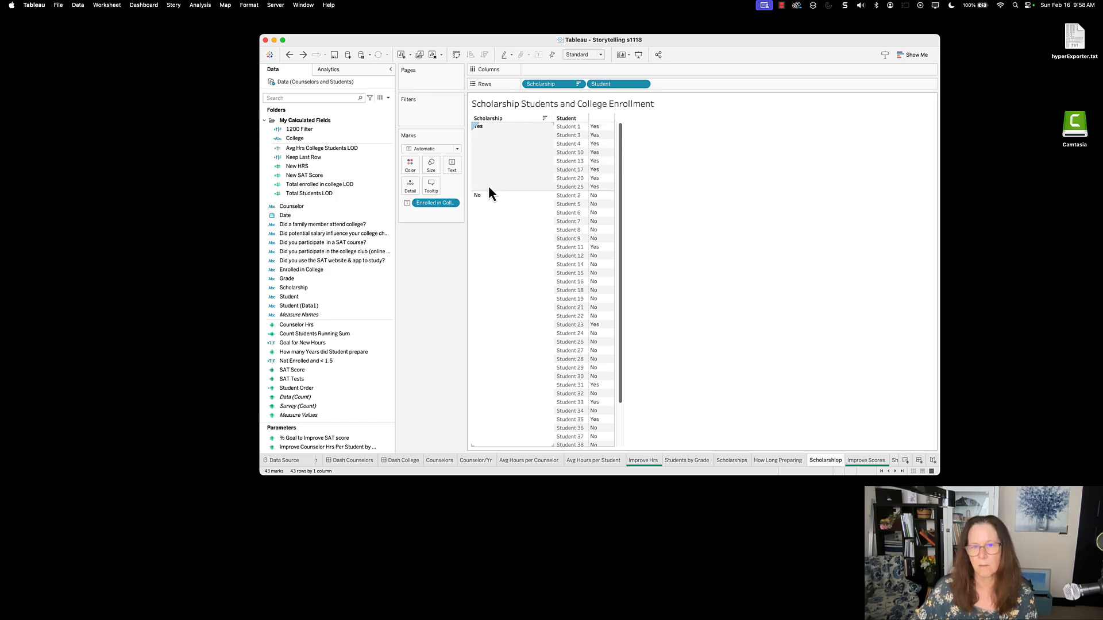
mouse_move(596, 132)
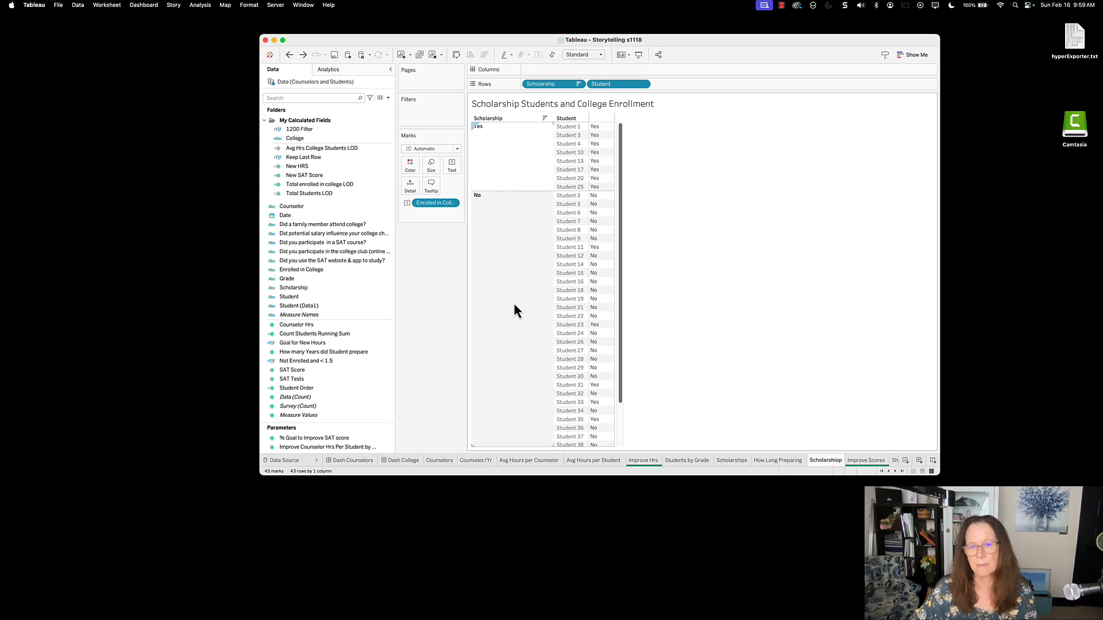
mouse_move(604, 330)
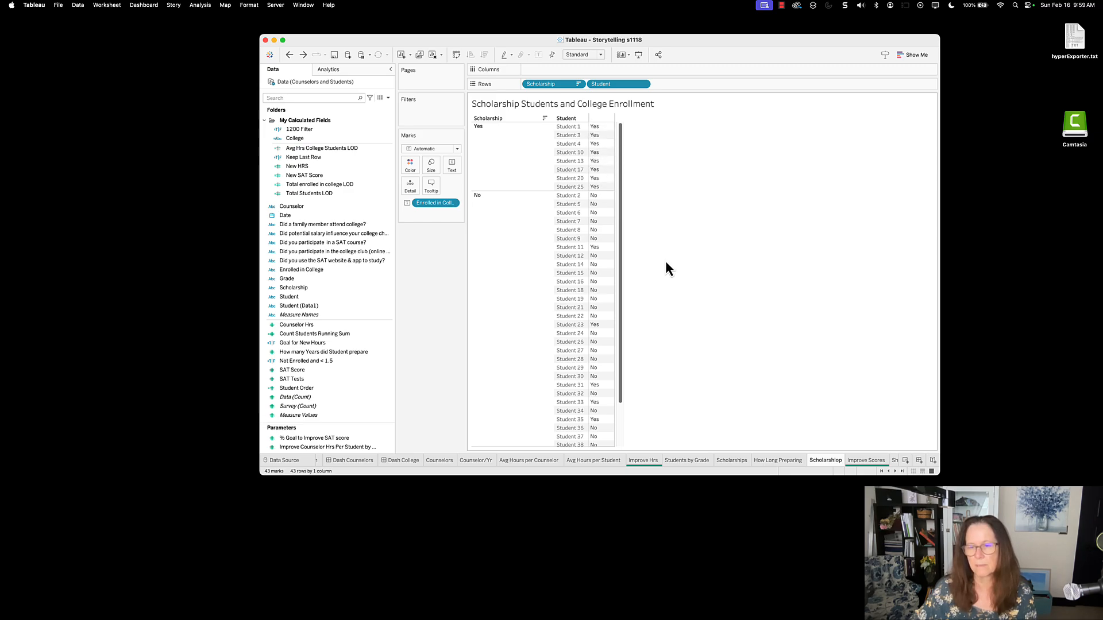
On the Improve Scores worksheet, set the % Goal to Improve SAT score parameter to 5 and examine the running student count
click(882, 462)
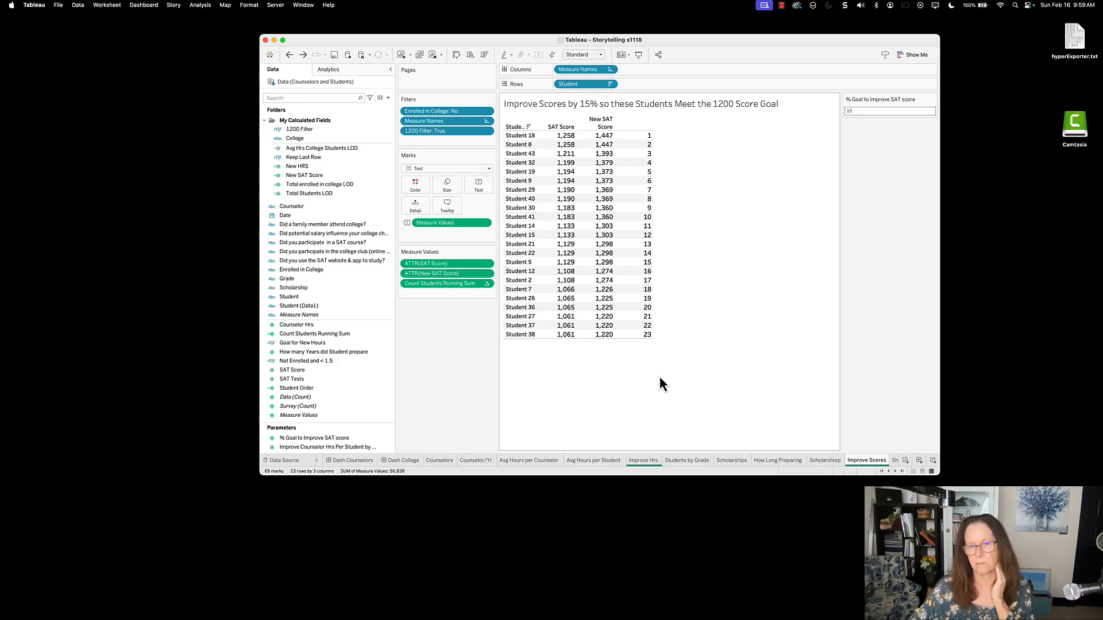
mouse_move(648, 341)
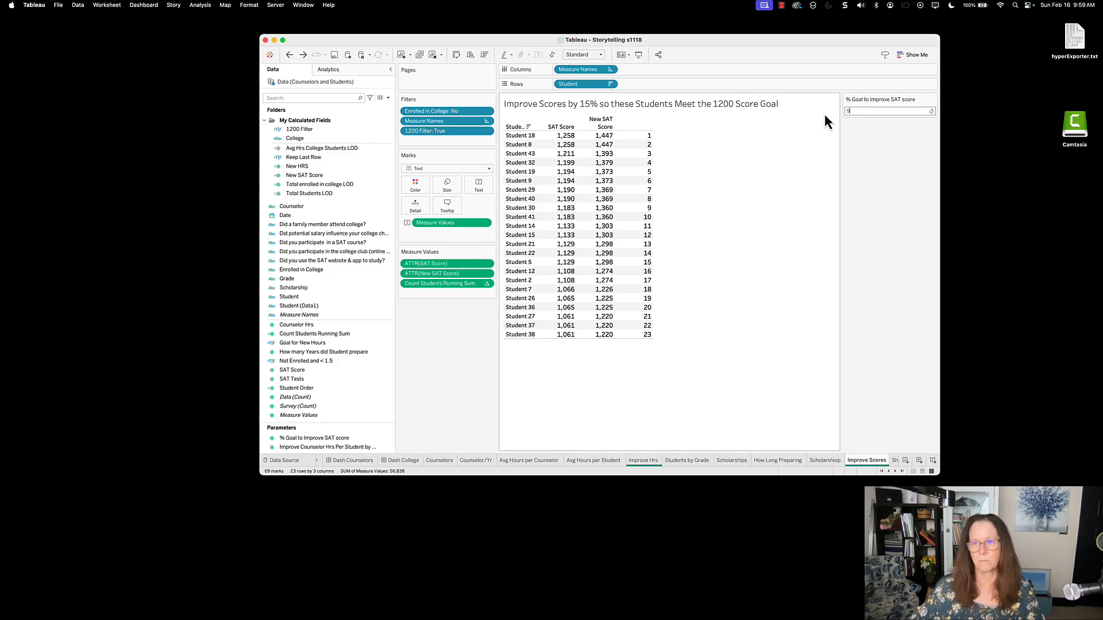
key(Return)
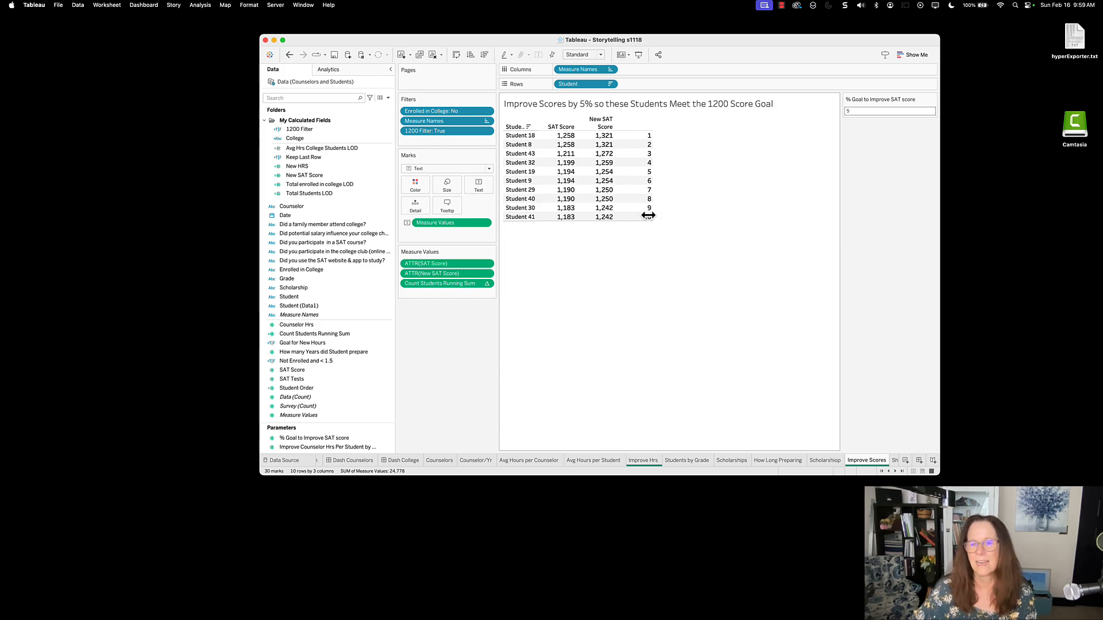
mouse_move(649, 224)
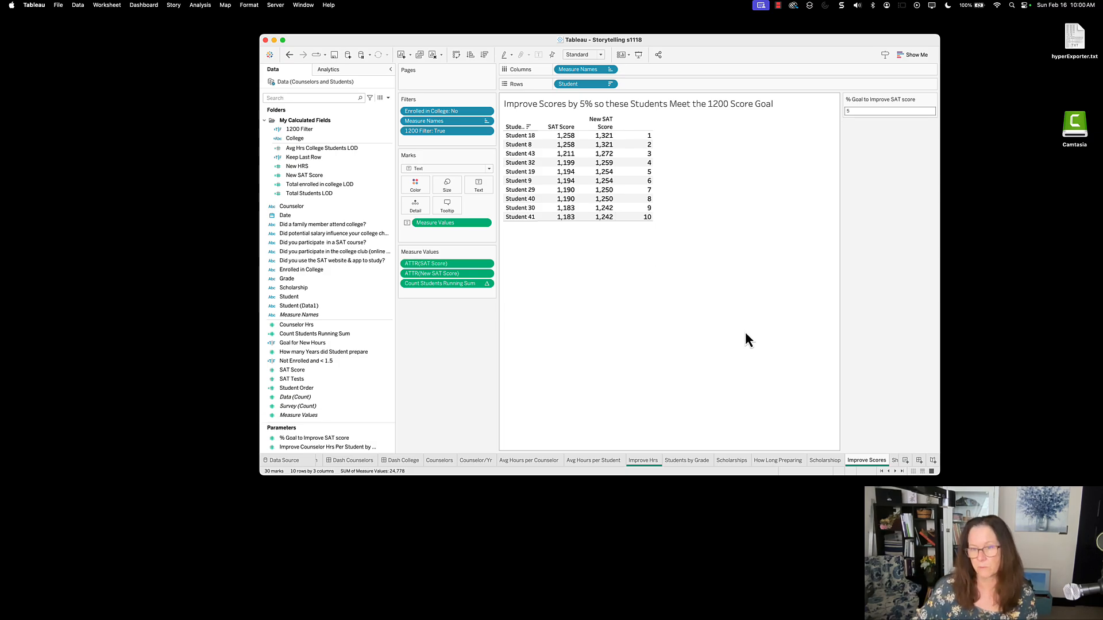
Switch to the PDF Crafting Impactful Insights Through Storytelling and place its window over the Tableau workbook
click(896, 471)
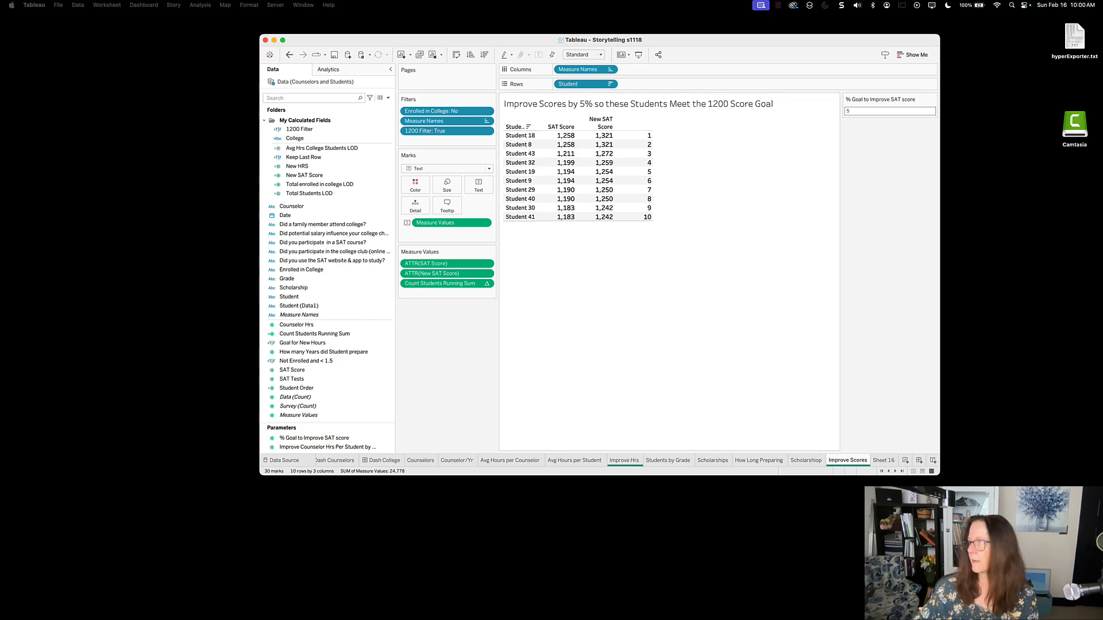
drag(1102, 56, 686, 31)
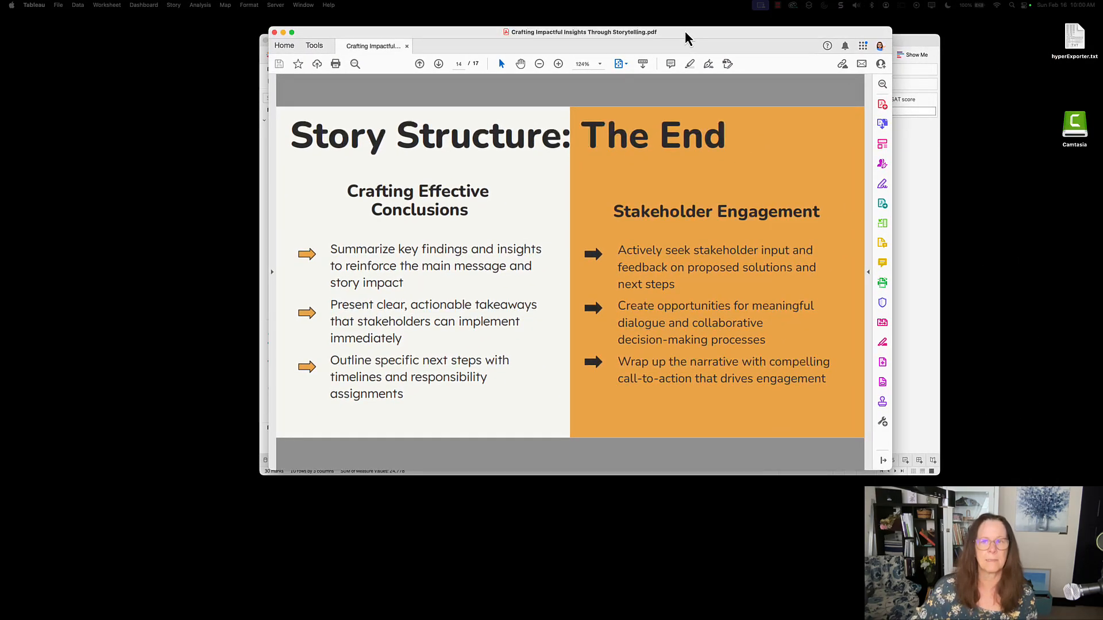